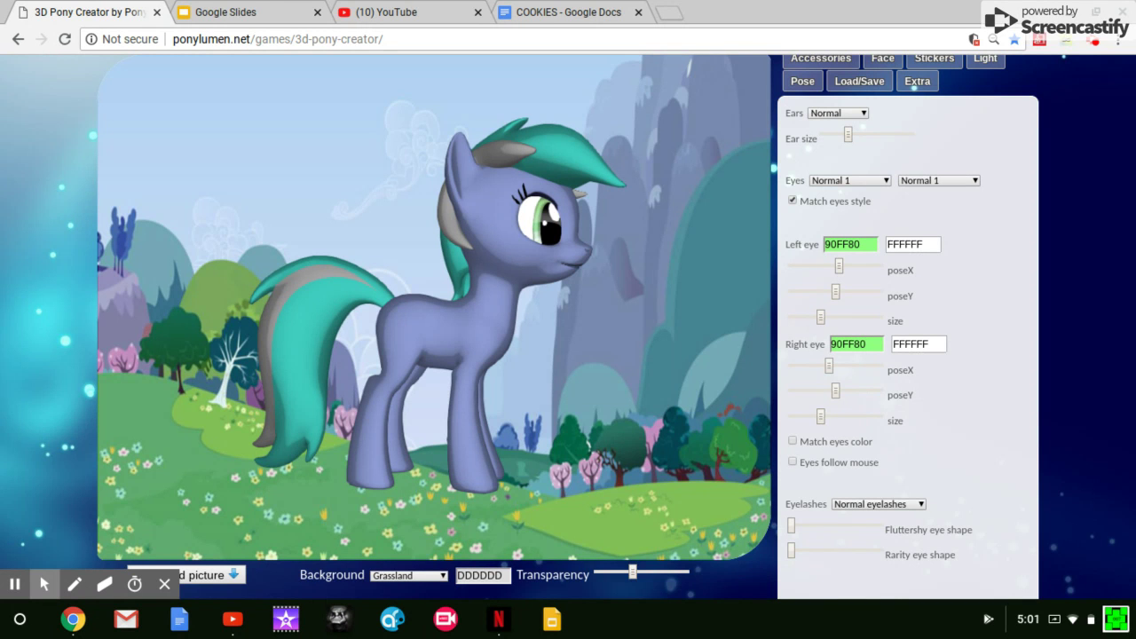
Step: Change the pony's background from Grassland to Orchard sunset
scroll(1095, 346, up, 1)
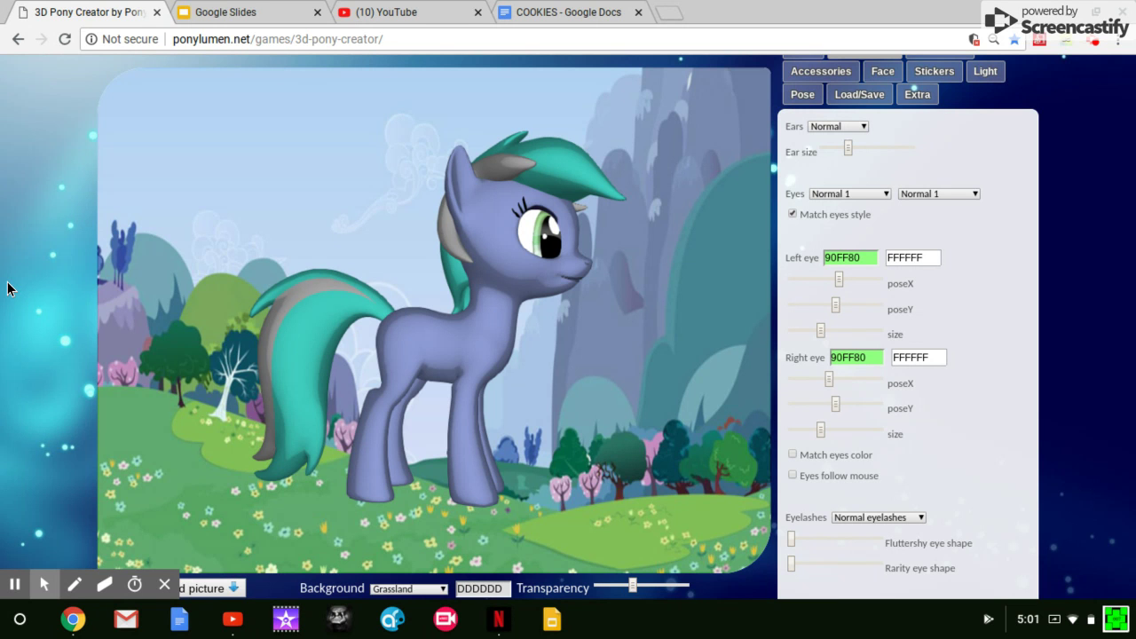
scroll(10, 283, up, 1)
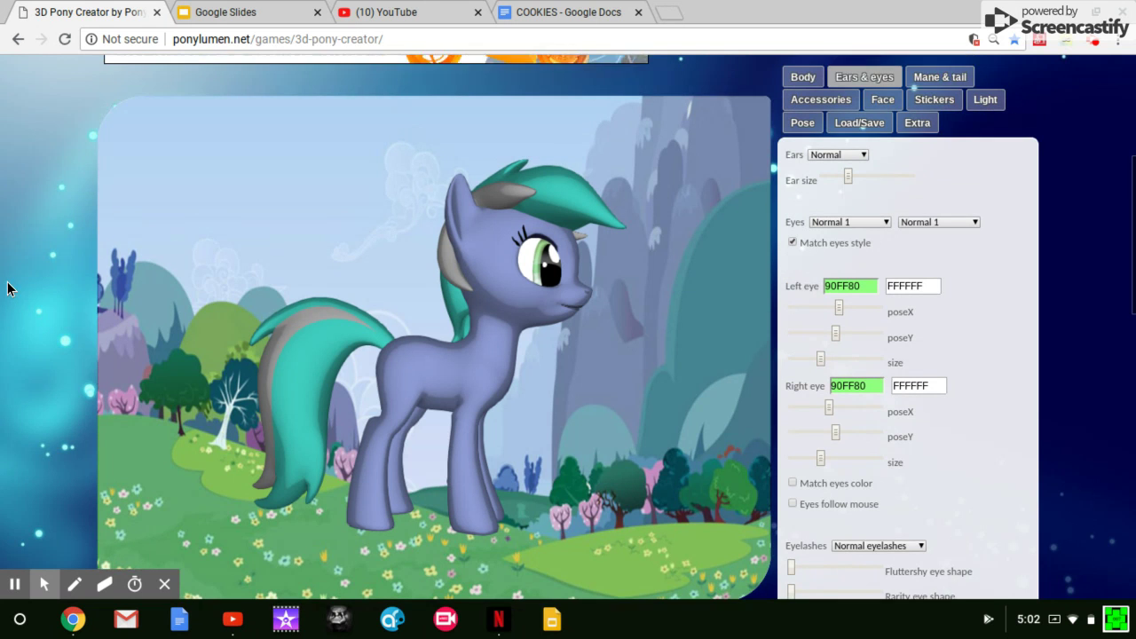
scroll(10, 286, down, 1)
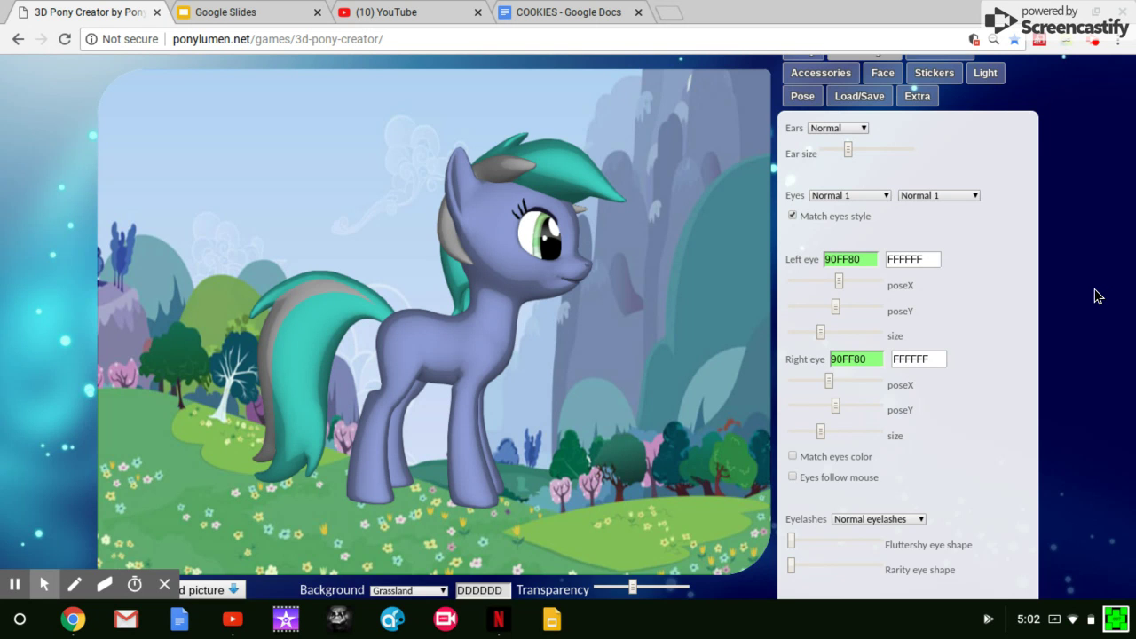
scroll(1098, 296, up, 1)
scroll(1098, 295, down, 1)
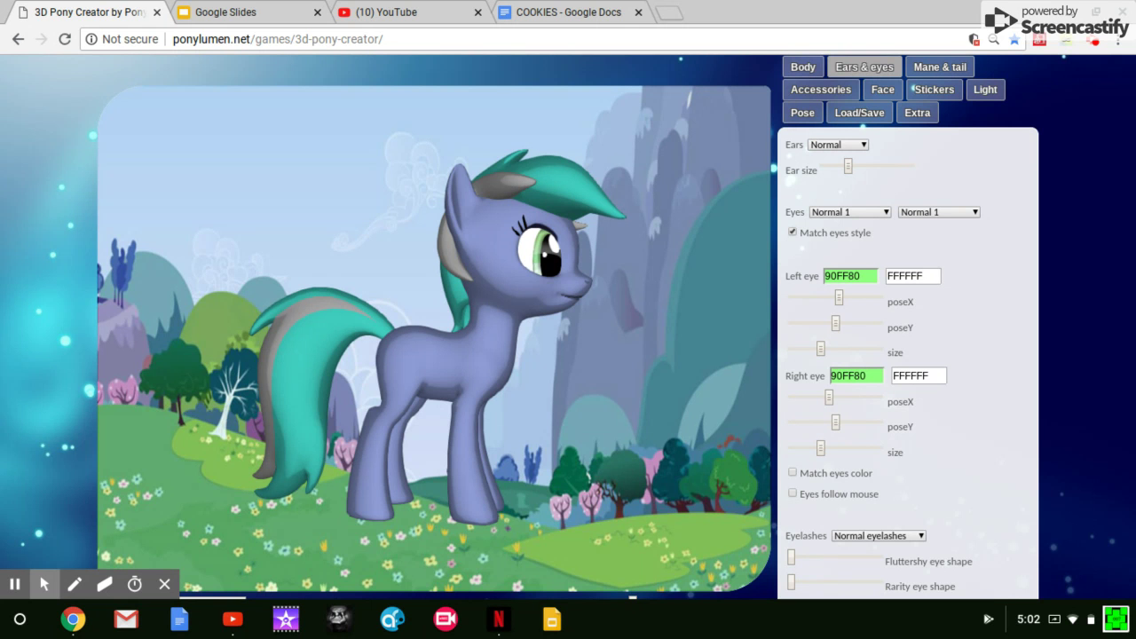
scroll(1073, 318, down, 1)
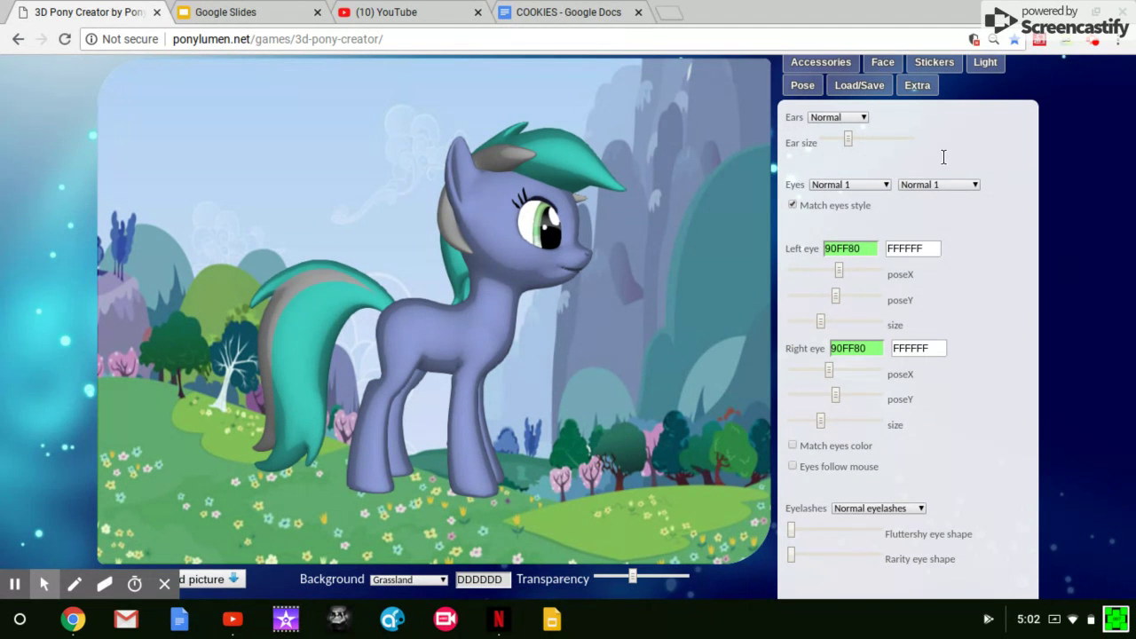
scroll(1092, 317, down, 2)
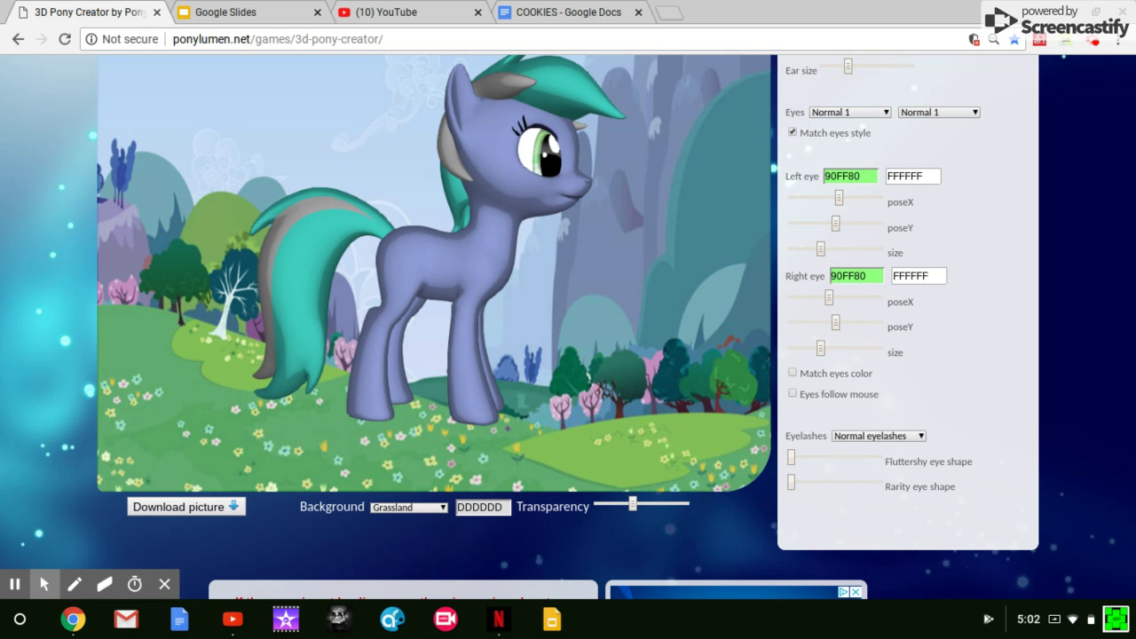
click(441, 506)
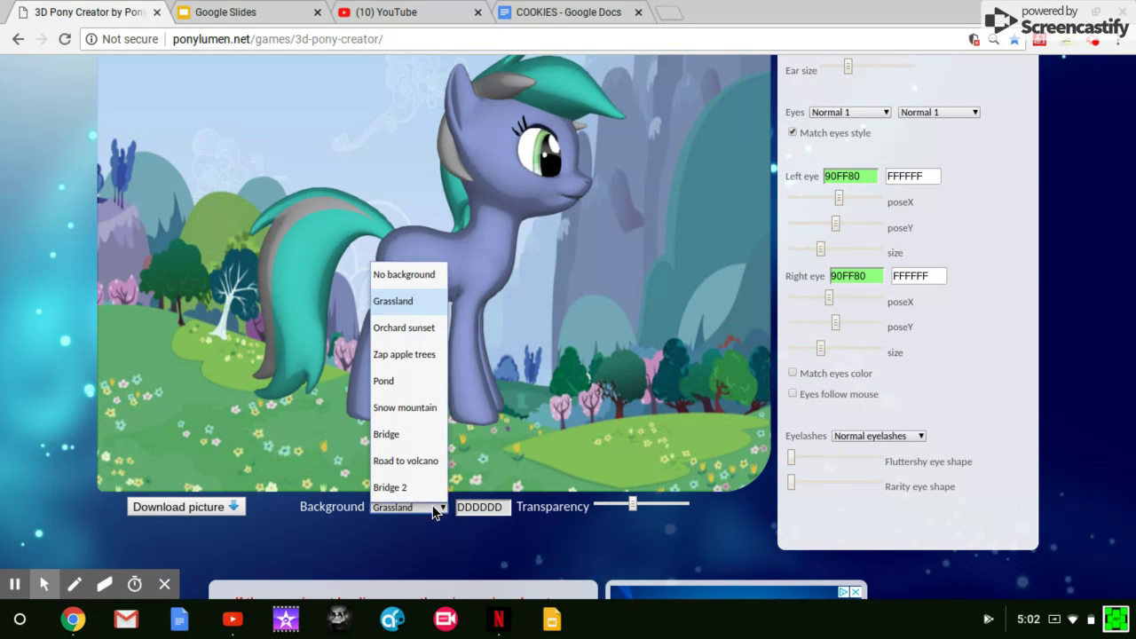
click(403, 327)
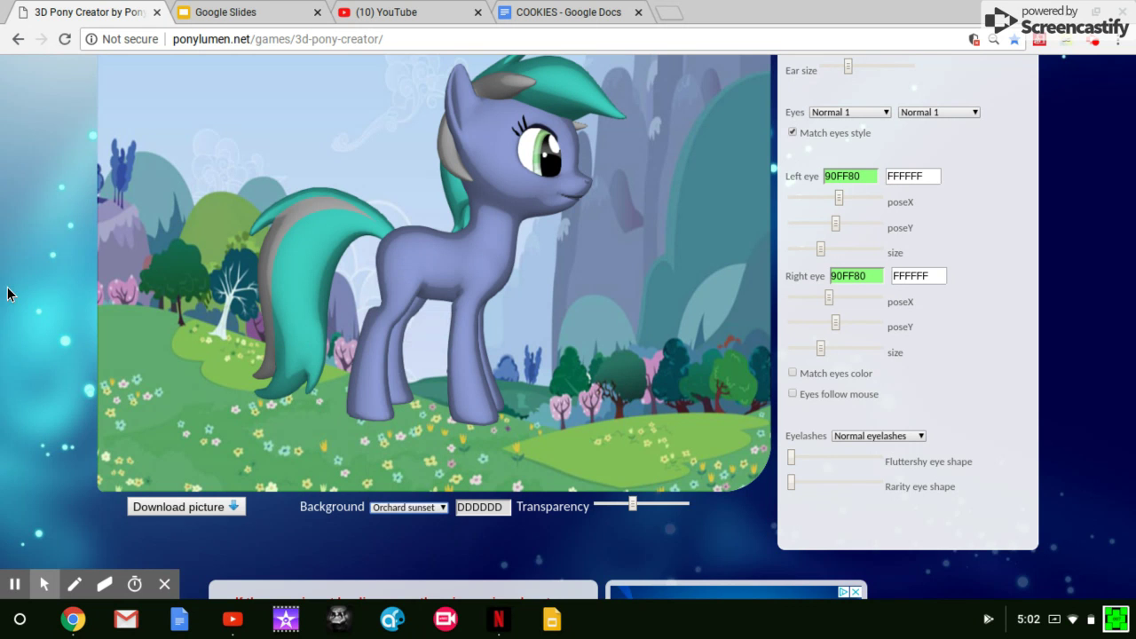
Step: Switch the background to the Zap apple trees scene
scroll(24, 284, up, 1)
scroll(24, 284, up, 1)
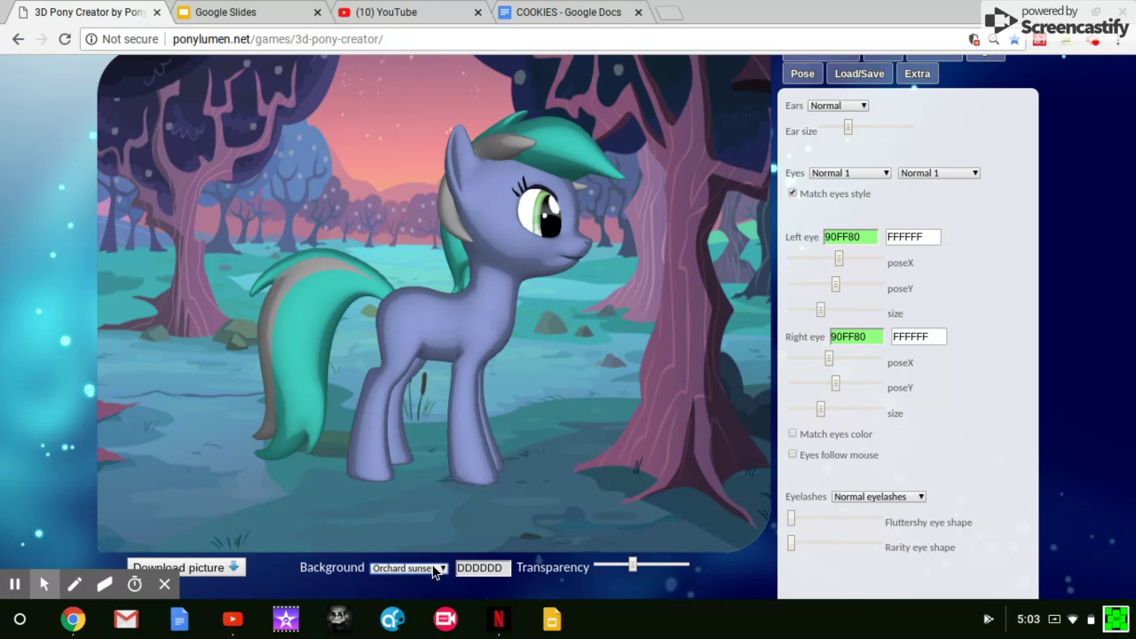
click(435, 569)
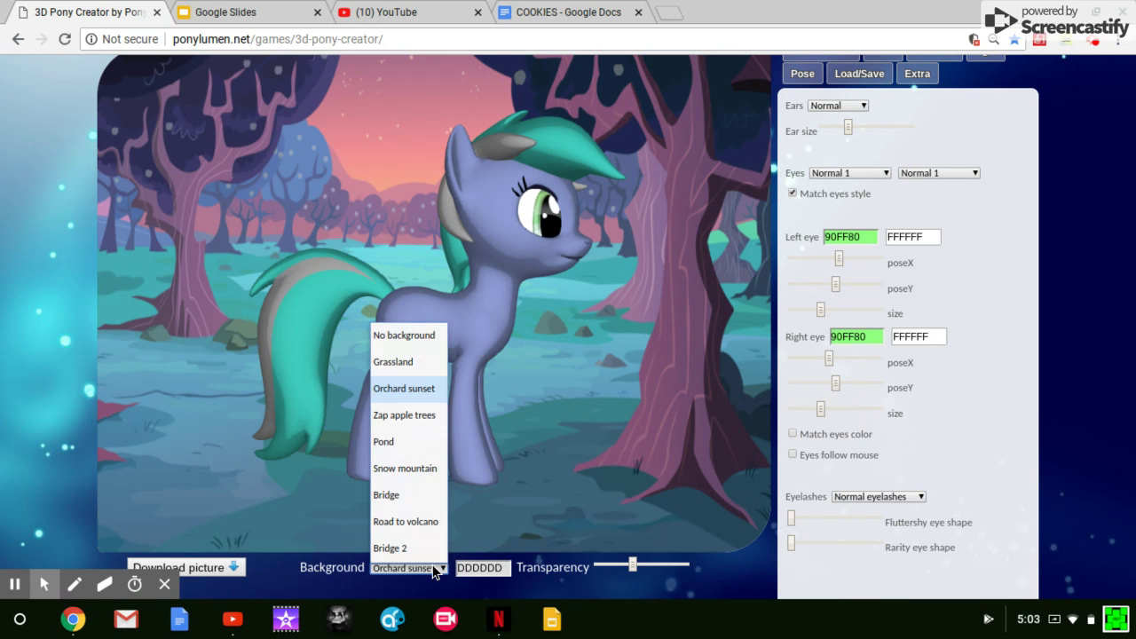
click(397, 417)
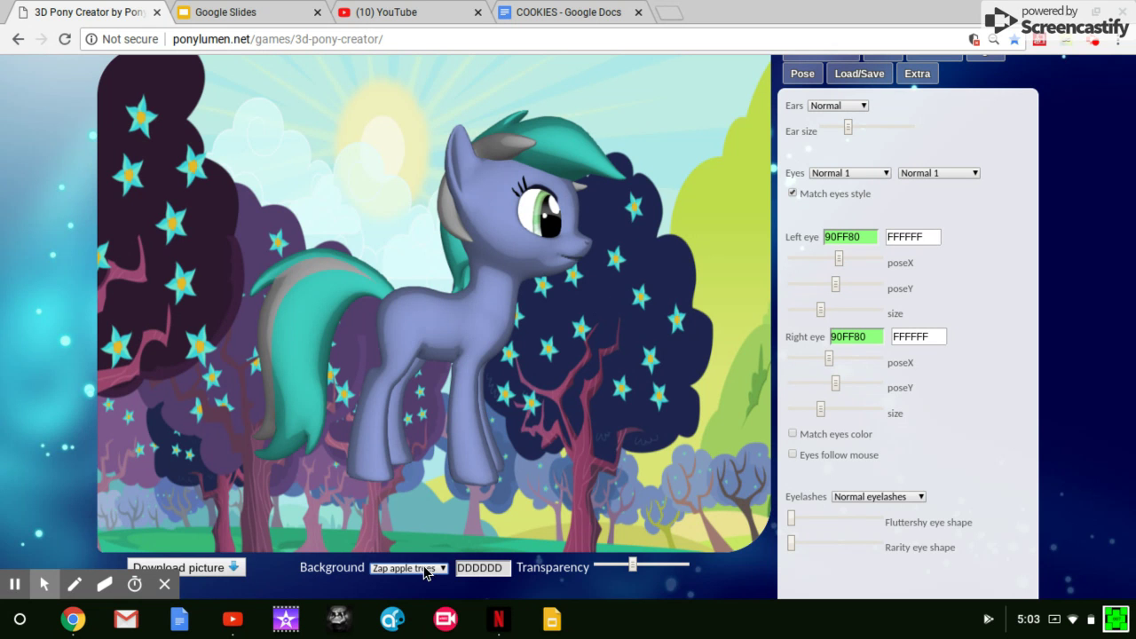
Step: Try the Pond background, then settle on Snow mountain
click(424, 572)
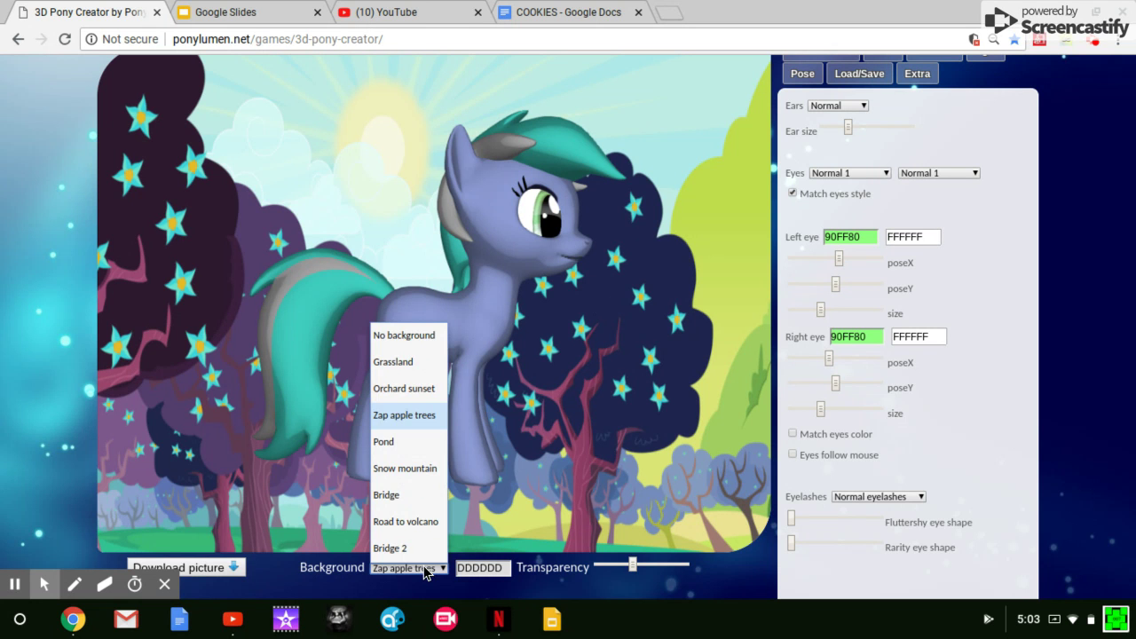
click(386, 446)
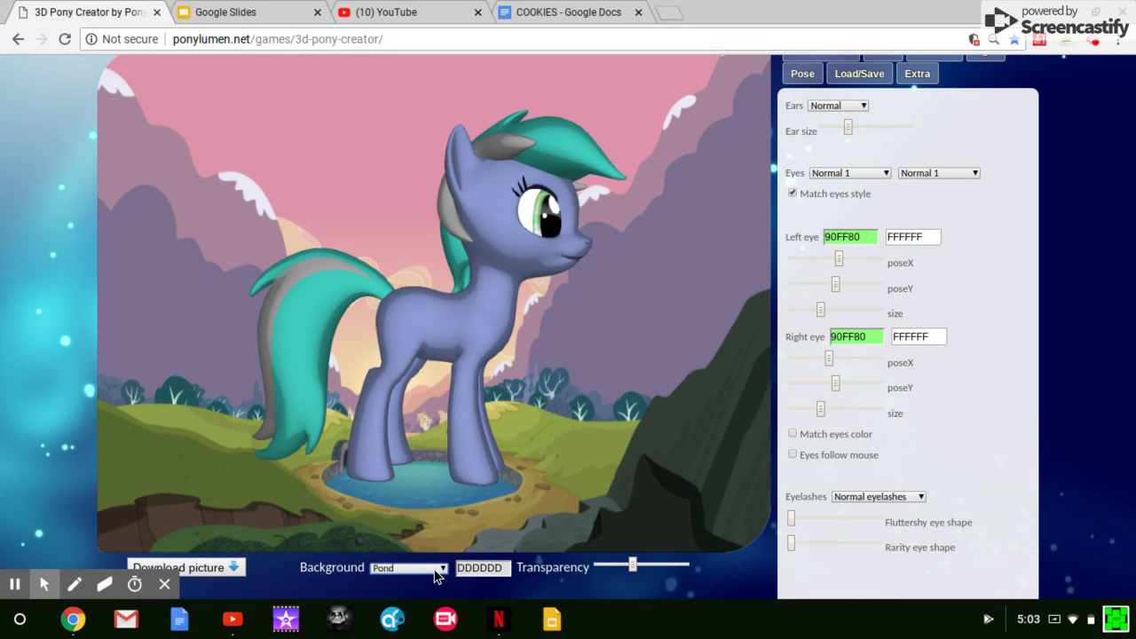
click(435, 572)
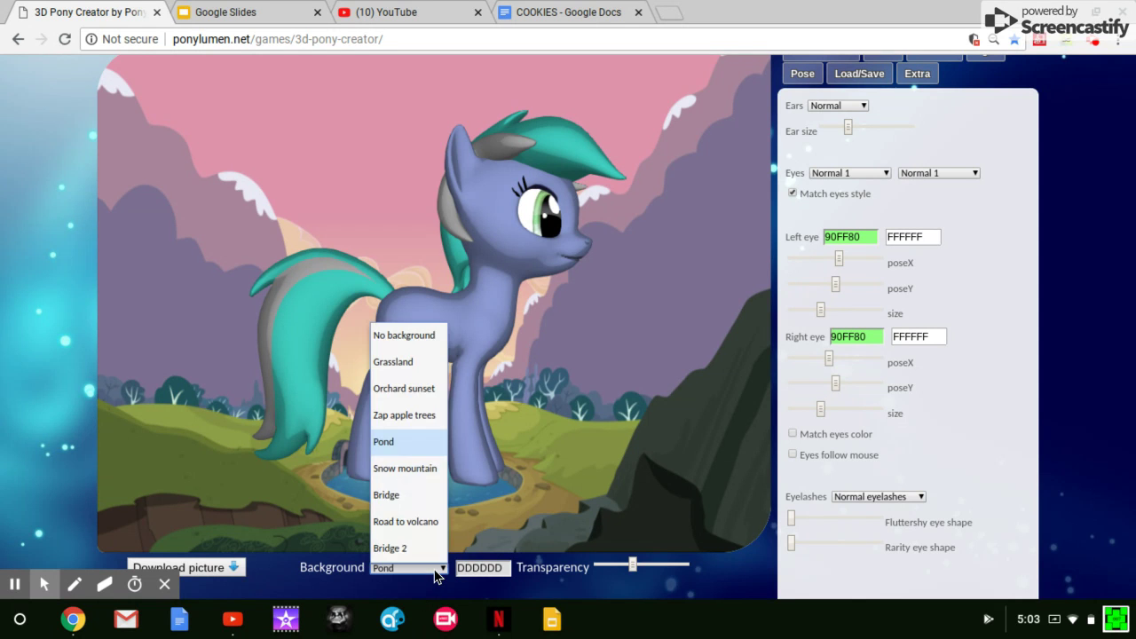
click(400, 471)
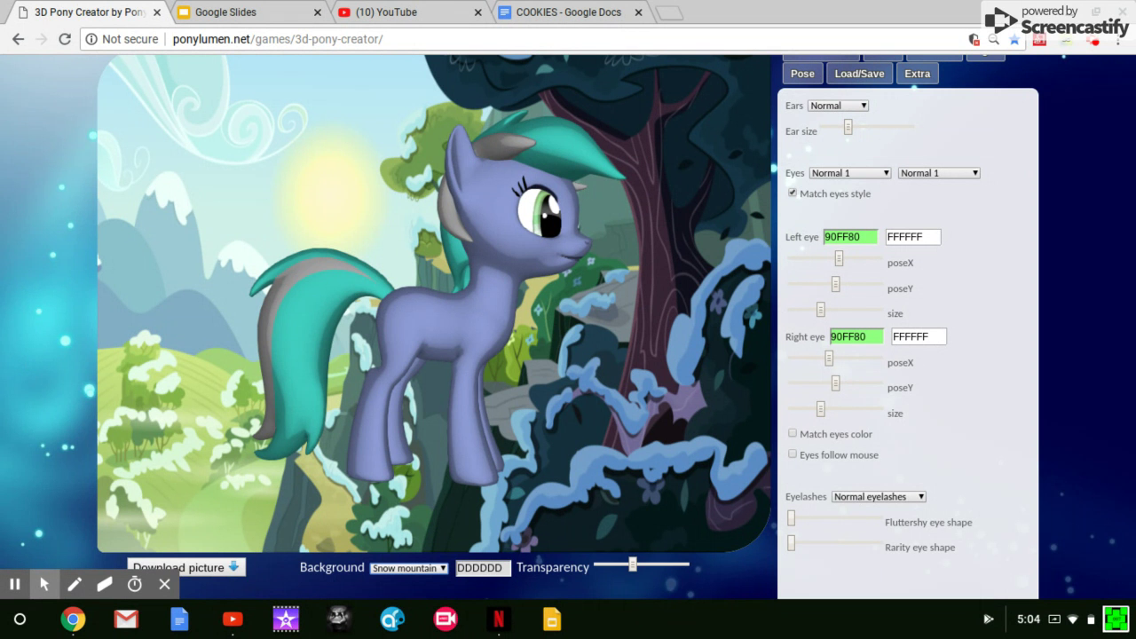
click(424, 570)
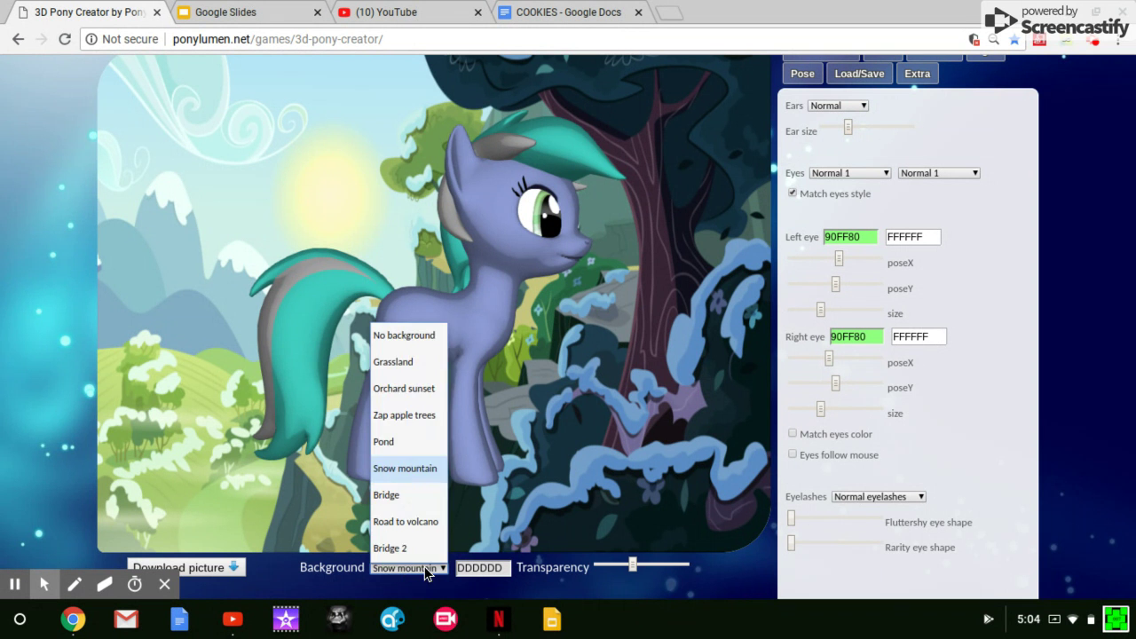
Step: Choose Bridge as the background and leave it selected
click(392, 491)
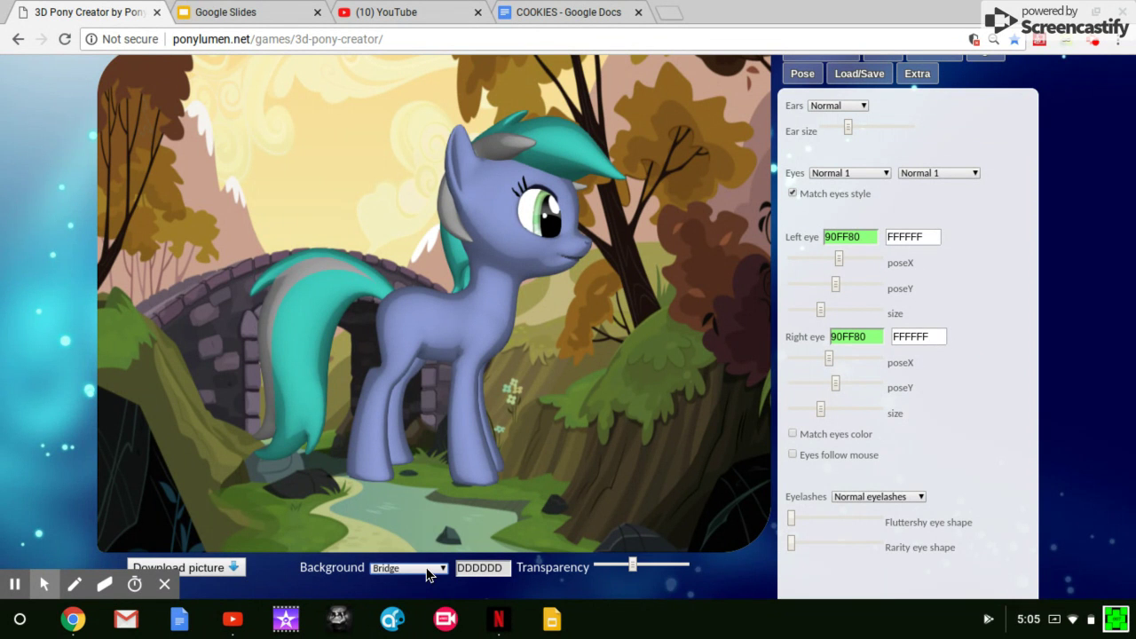
click(427, 573)
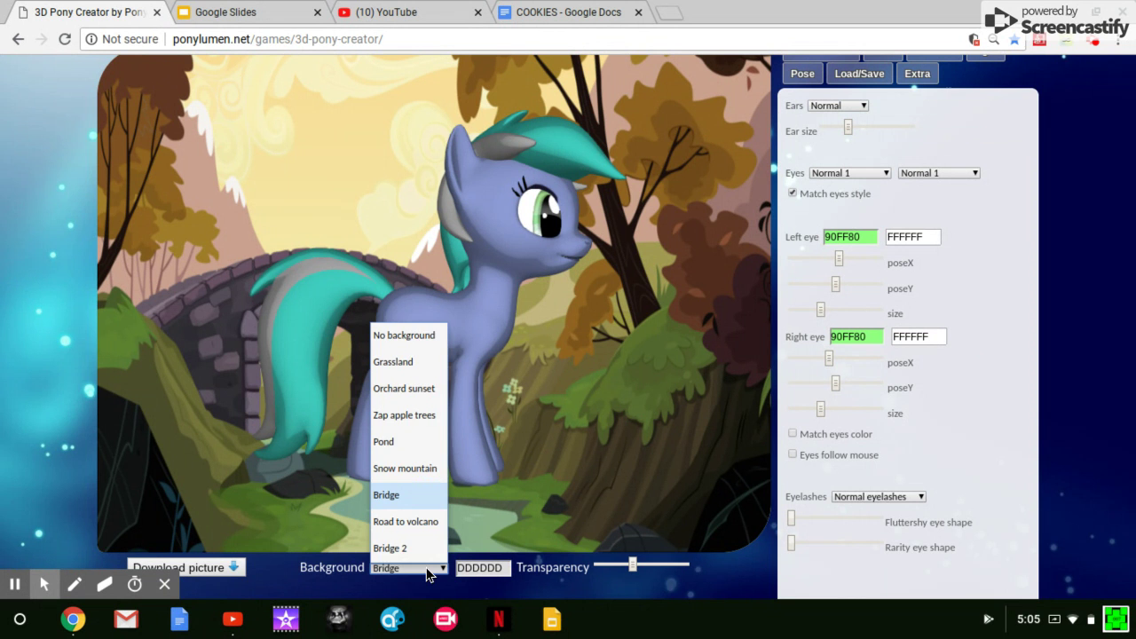
click(427, 573)
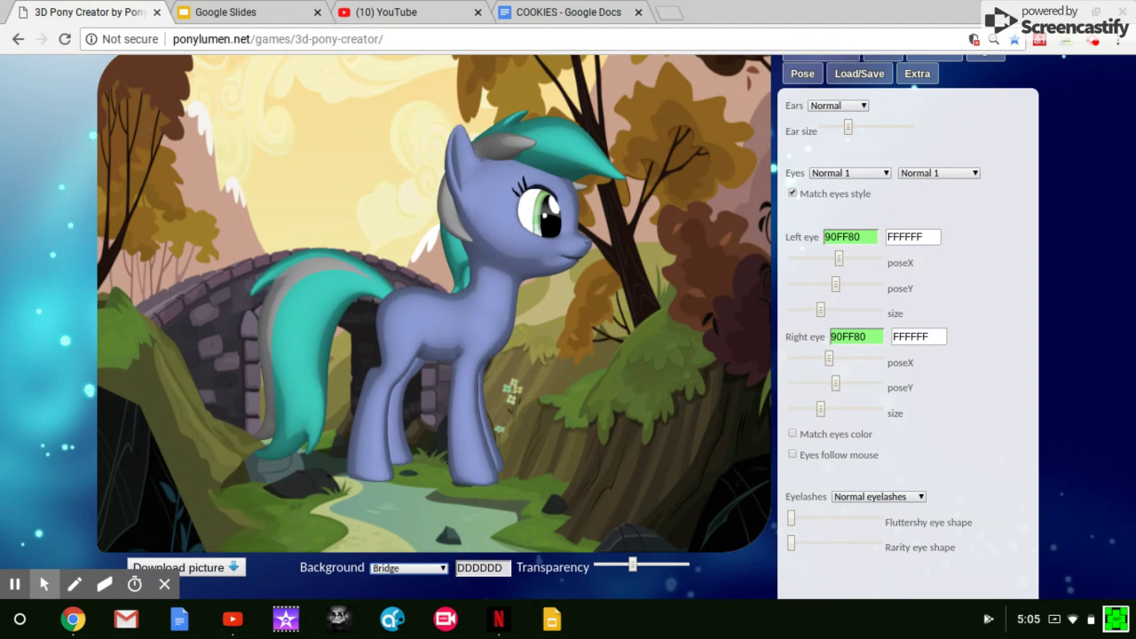
Step: Try the Road to volcano background, then switch to Bridge 2
click(429, 572)
click(405, 523)
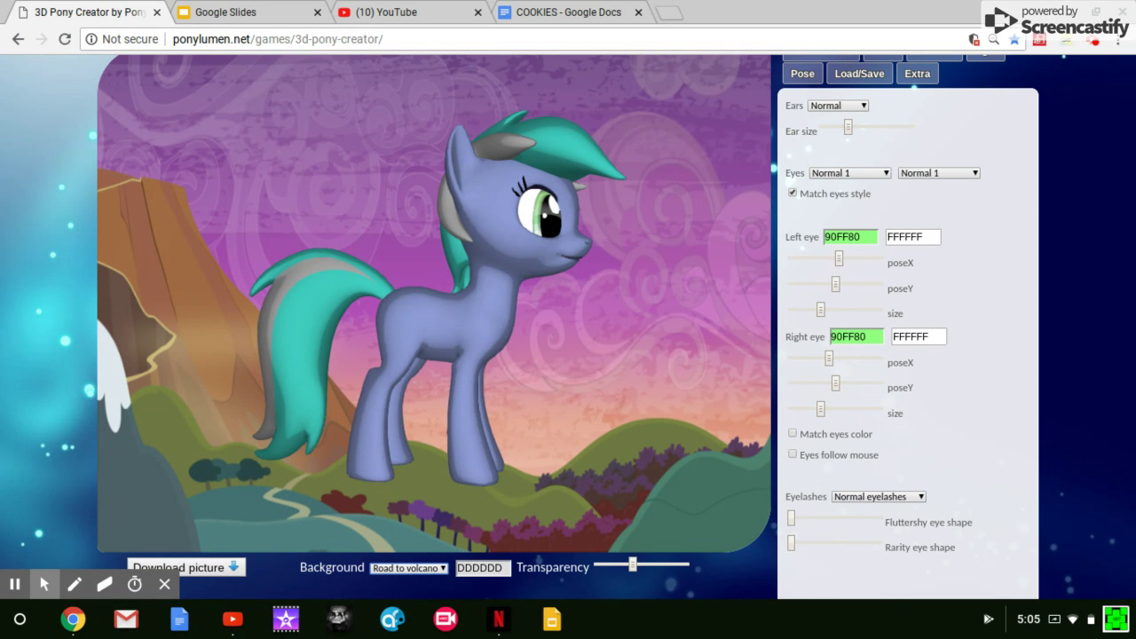
scroll(11, 309, up, 1)
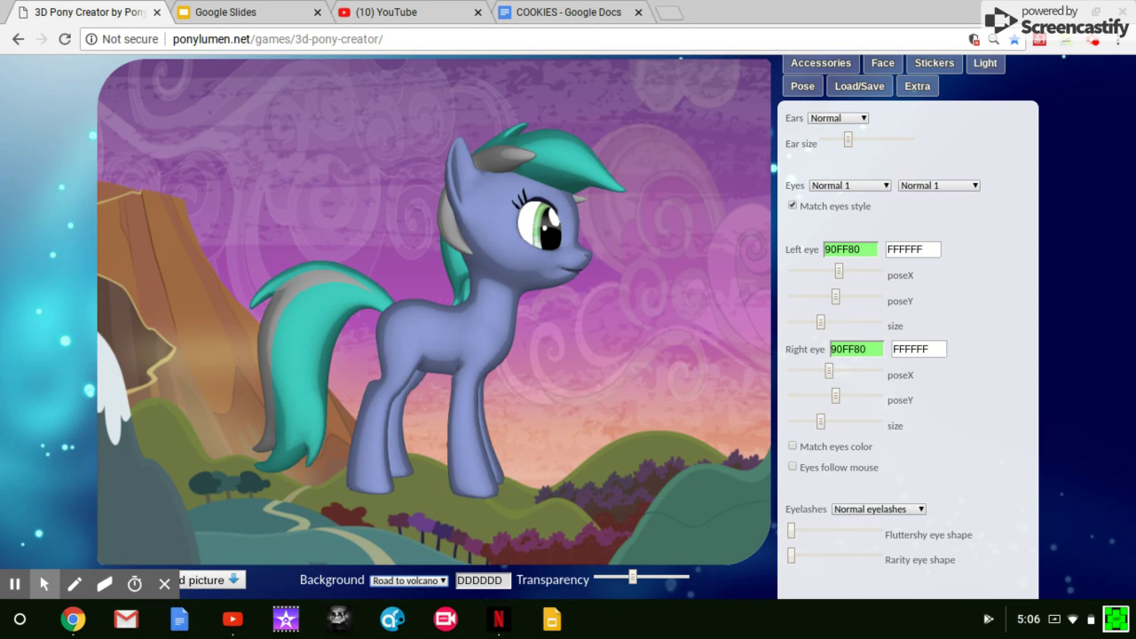
scroll(12, 308, down, 1)
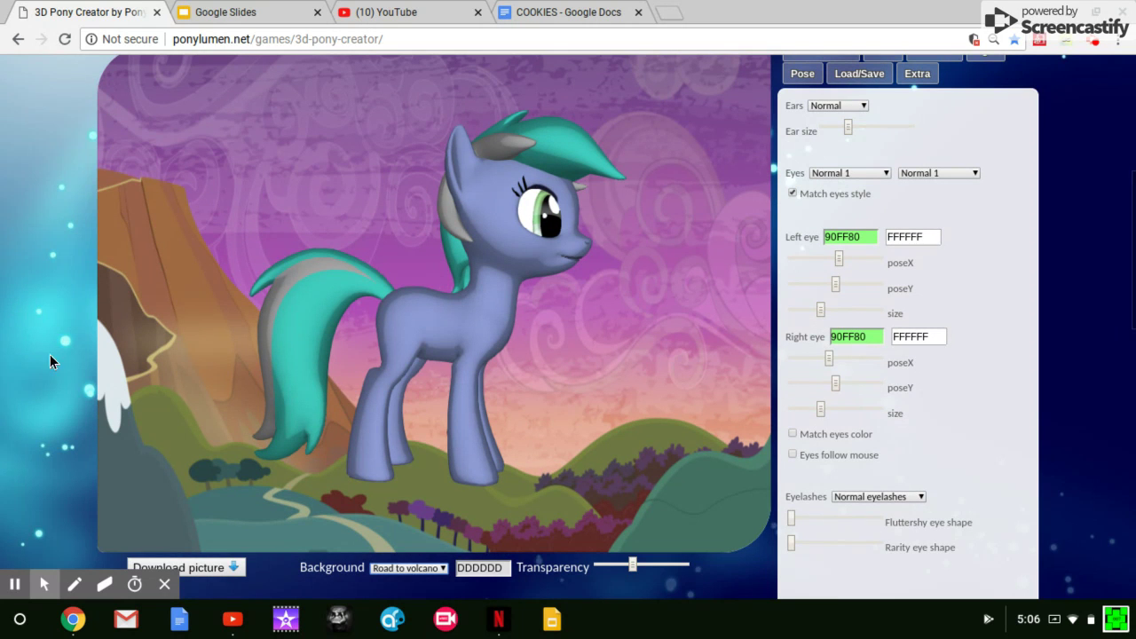
click(411, 569)
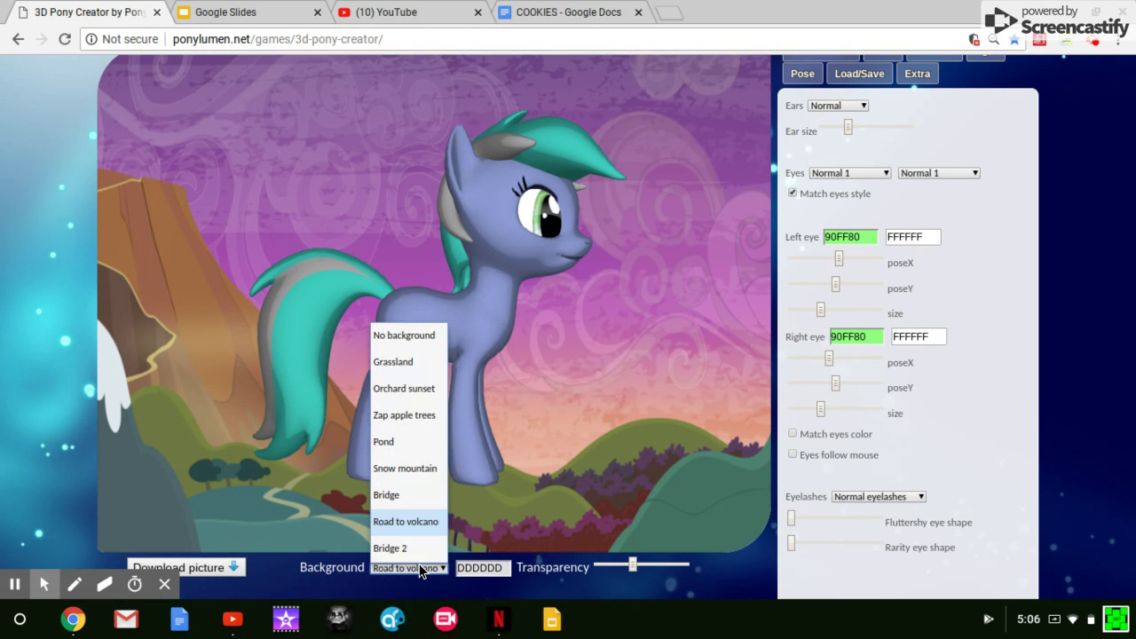
click(390, 548)
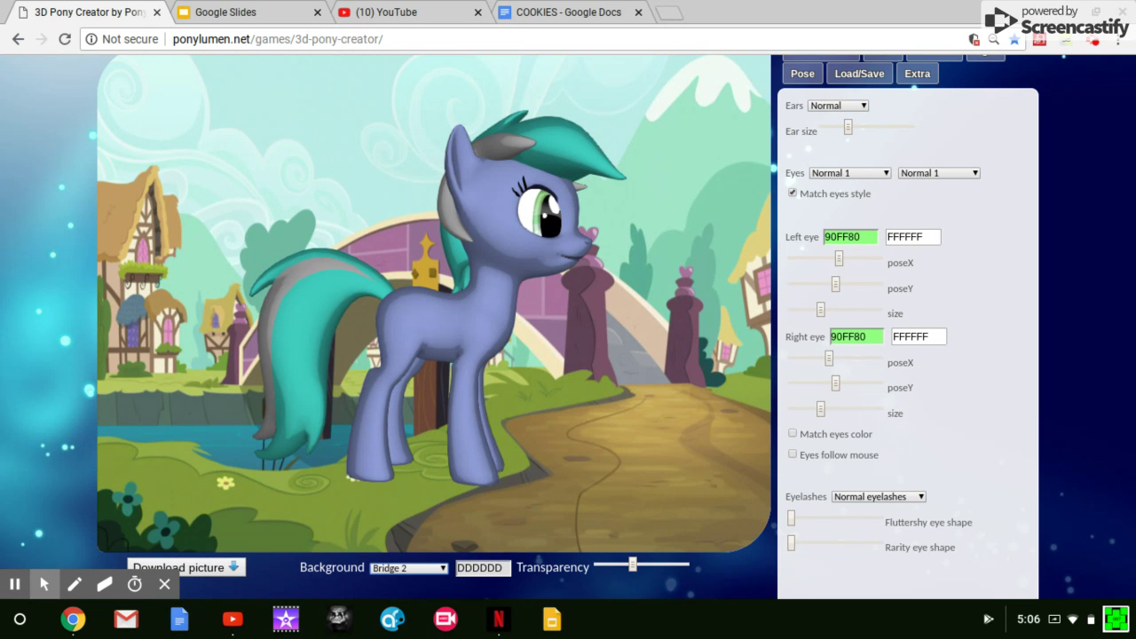
click(398, 569)
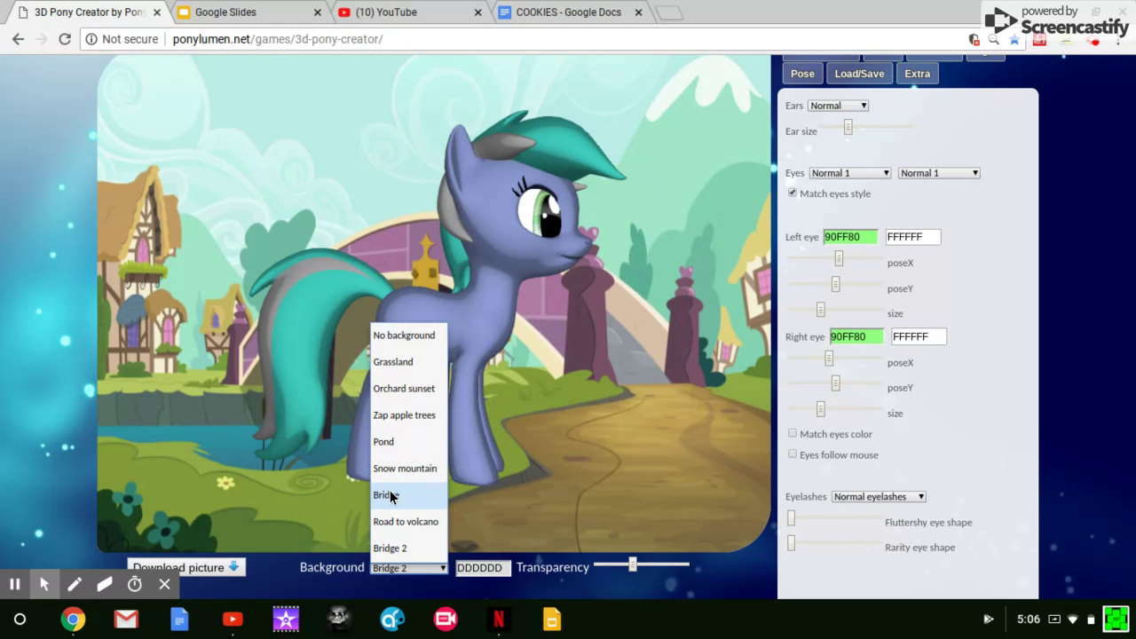
Step: Set the background to No background, then to Grassland
click(402, 335)
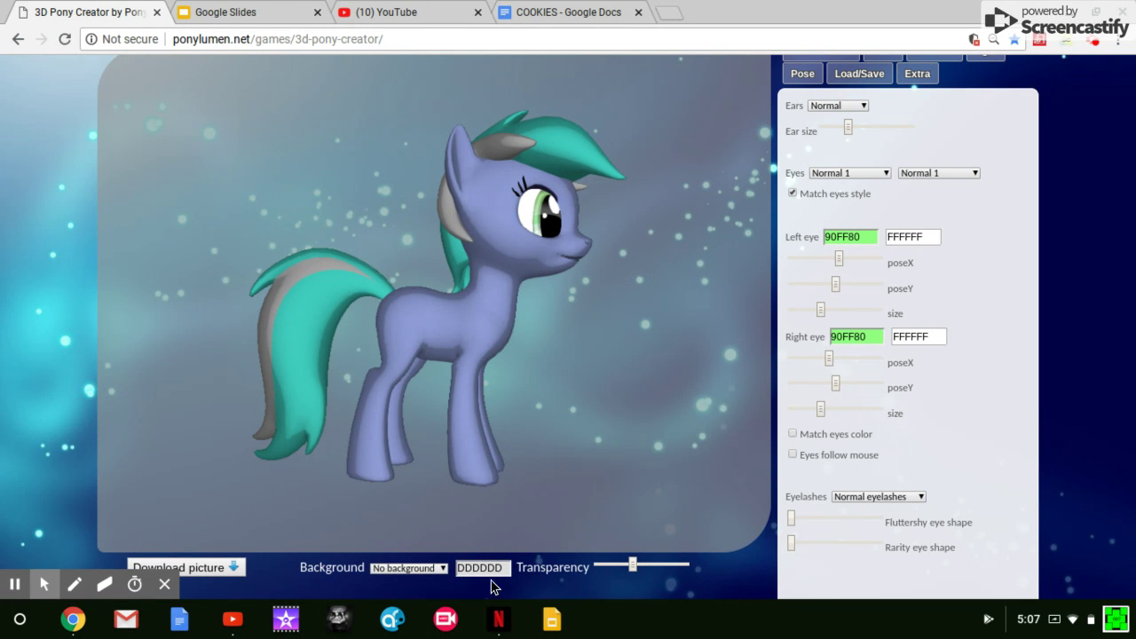
click(436, 568)
click(388, 363)
Step: Switch to the Body tab to show the pony's body settings
scroll(0, 371, up, 1)
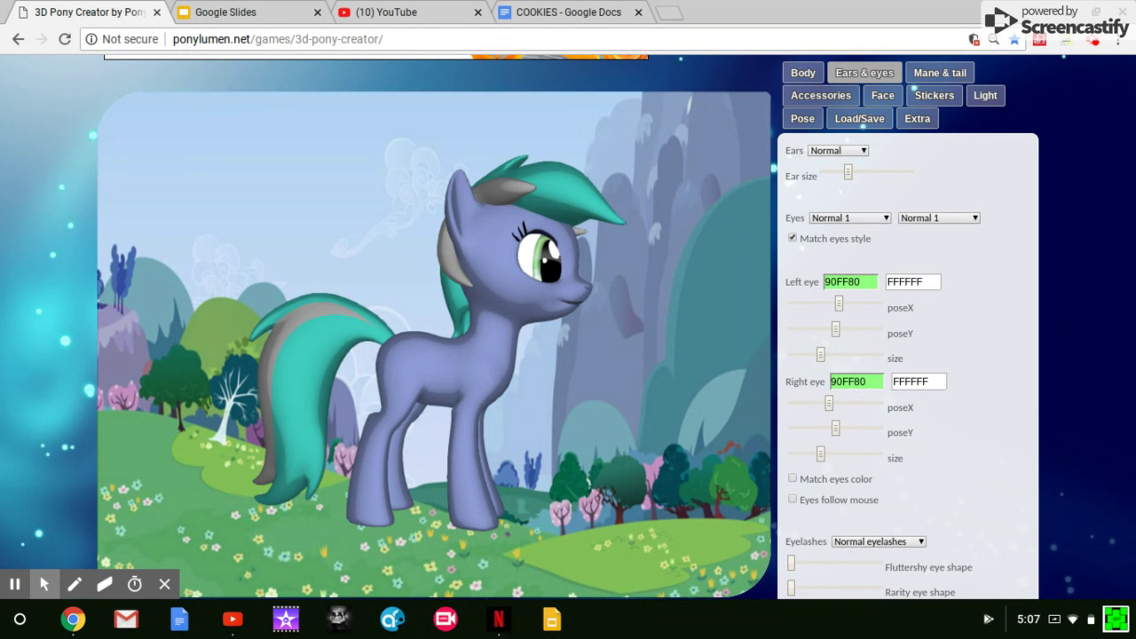
click(801, 74)
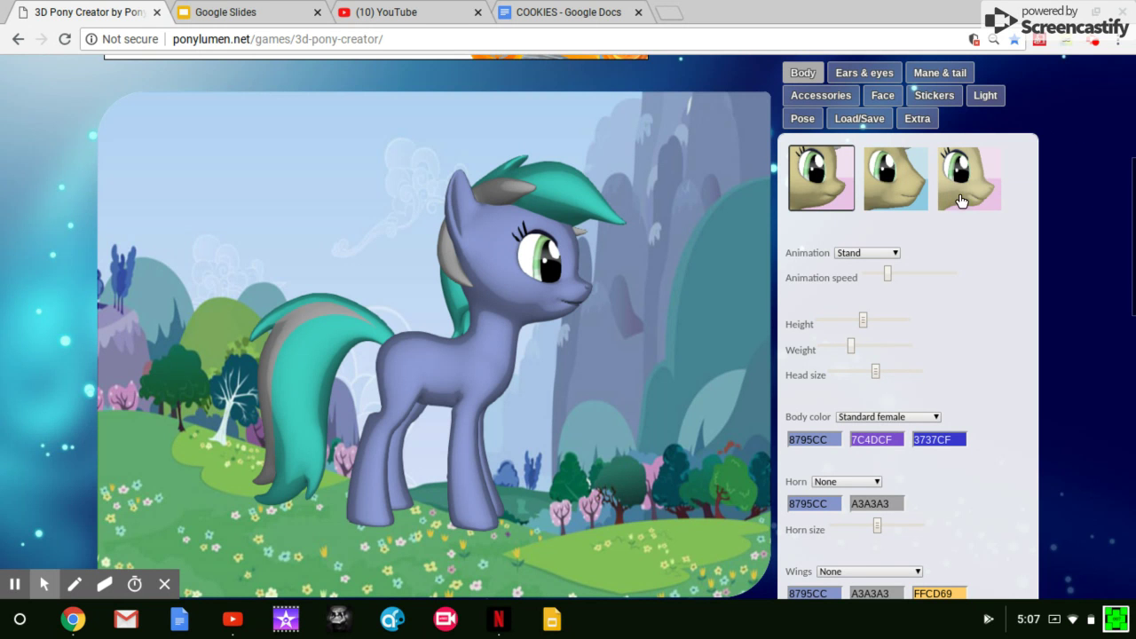
scroll(1090, 260, down, 1)
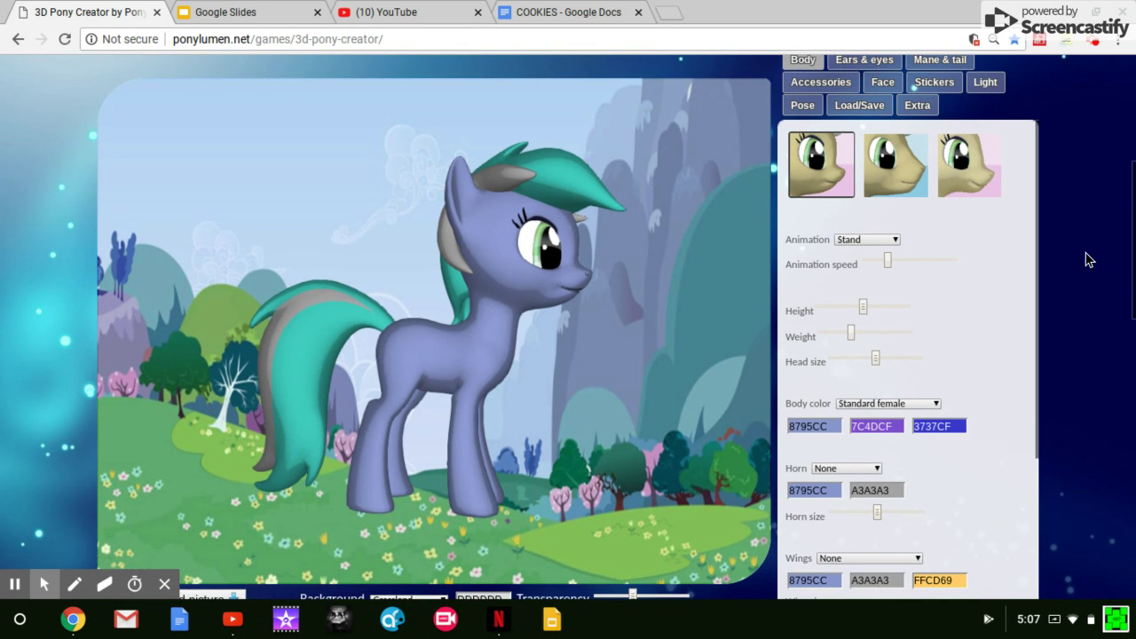
click(893, 241)
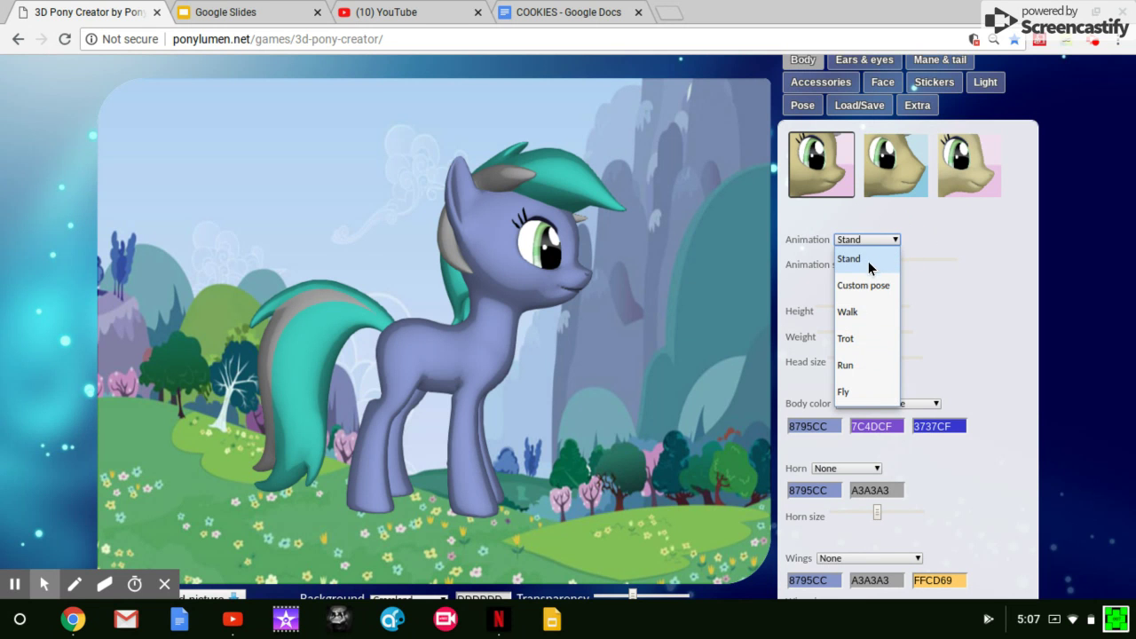
click(856, 286)
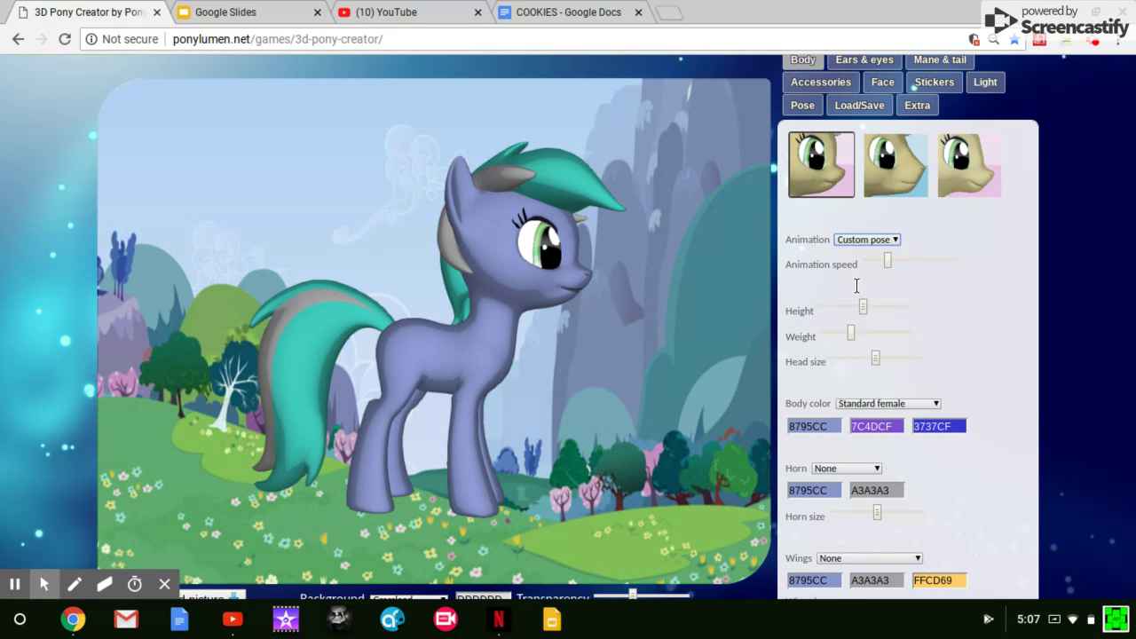
click(886, 240)
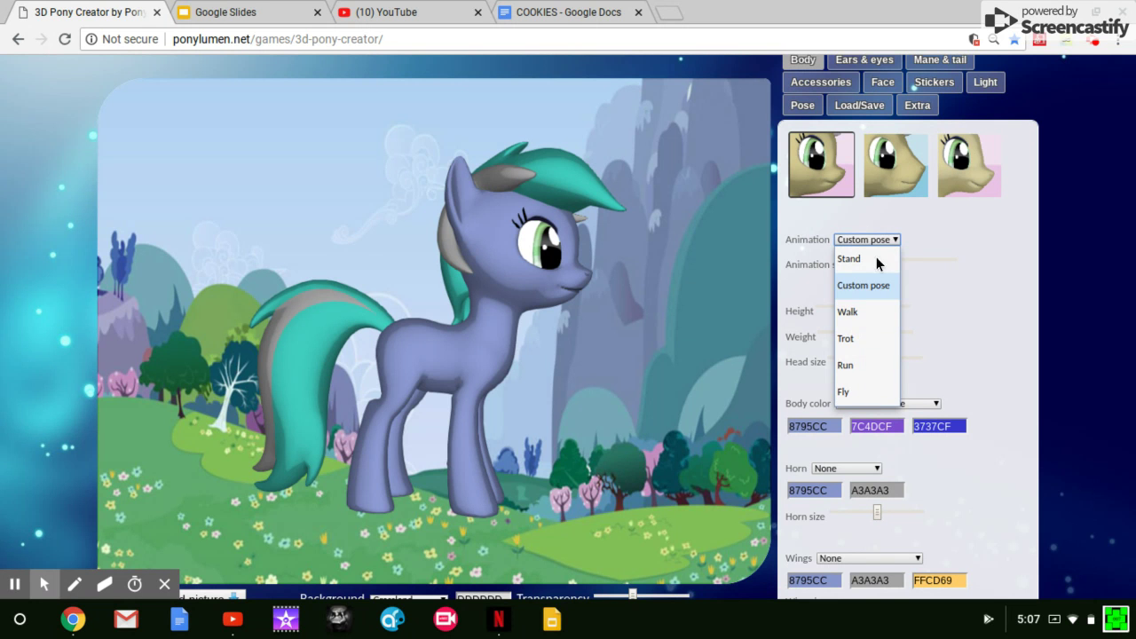
click(848, 313)
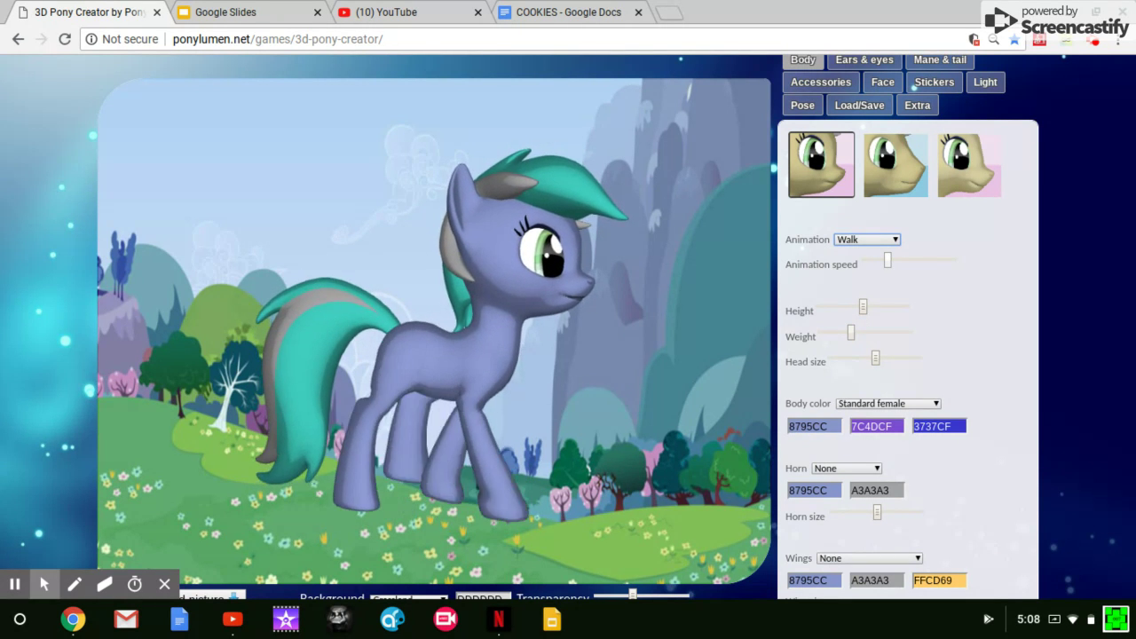
click(880, 237)
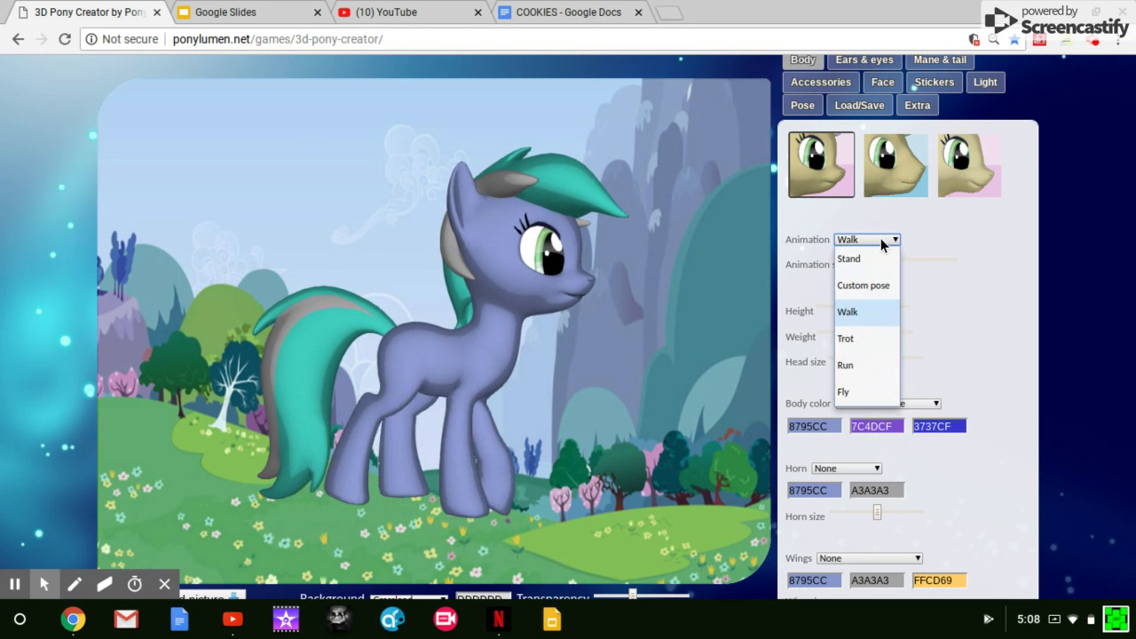
click(852, 332)
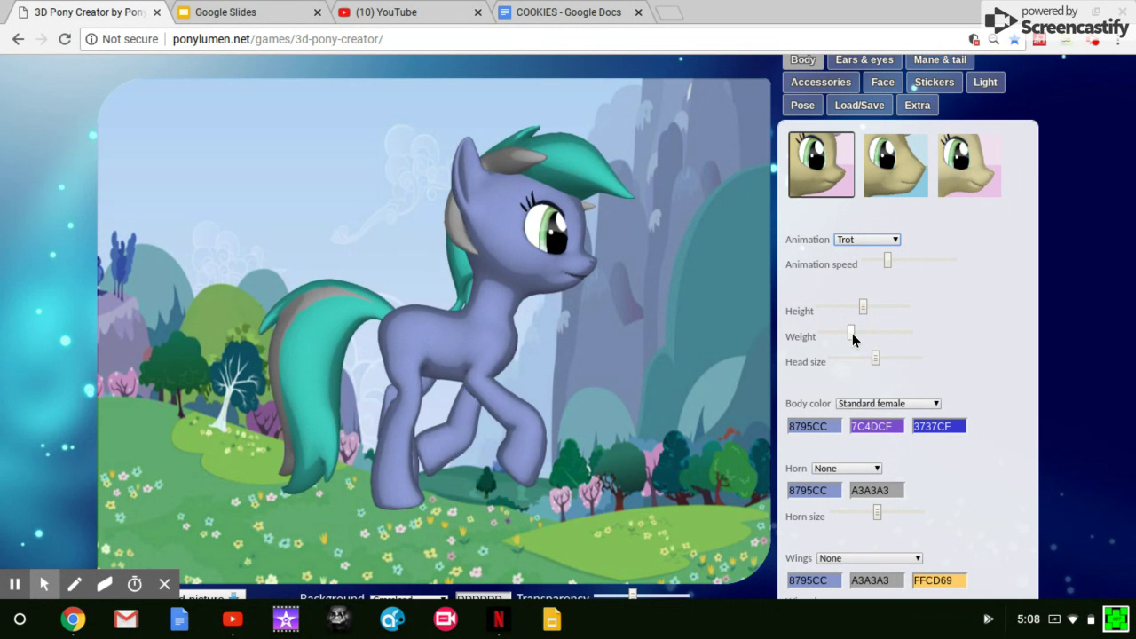
click(883, 239)
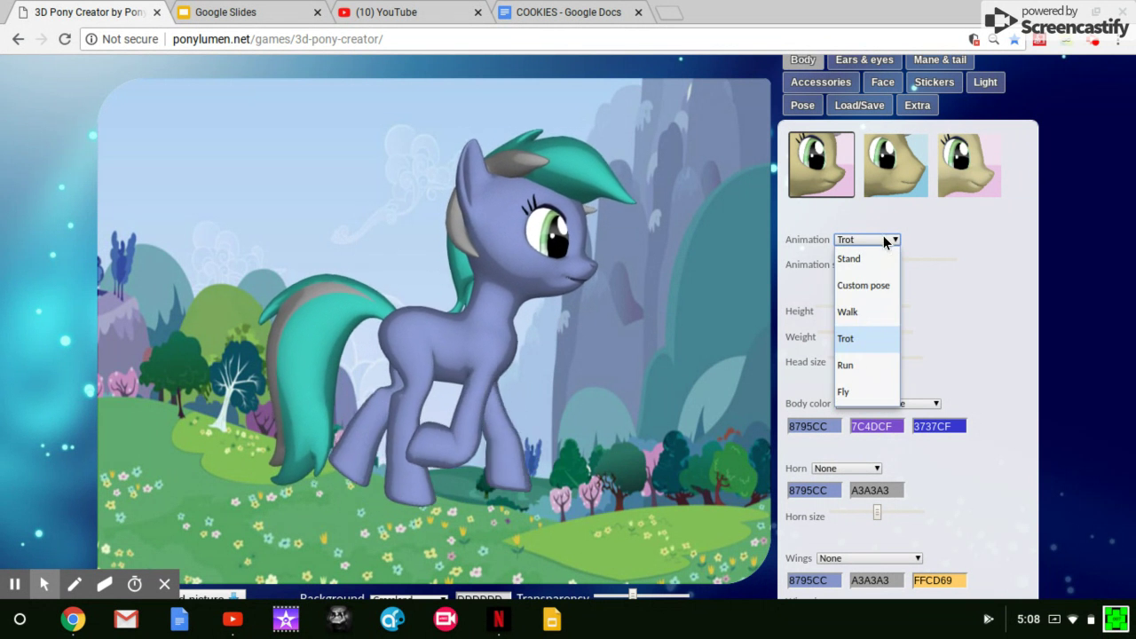
click(858, 362)
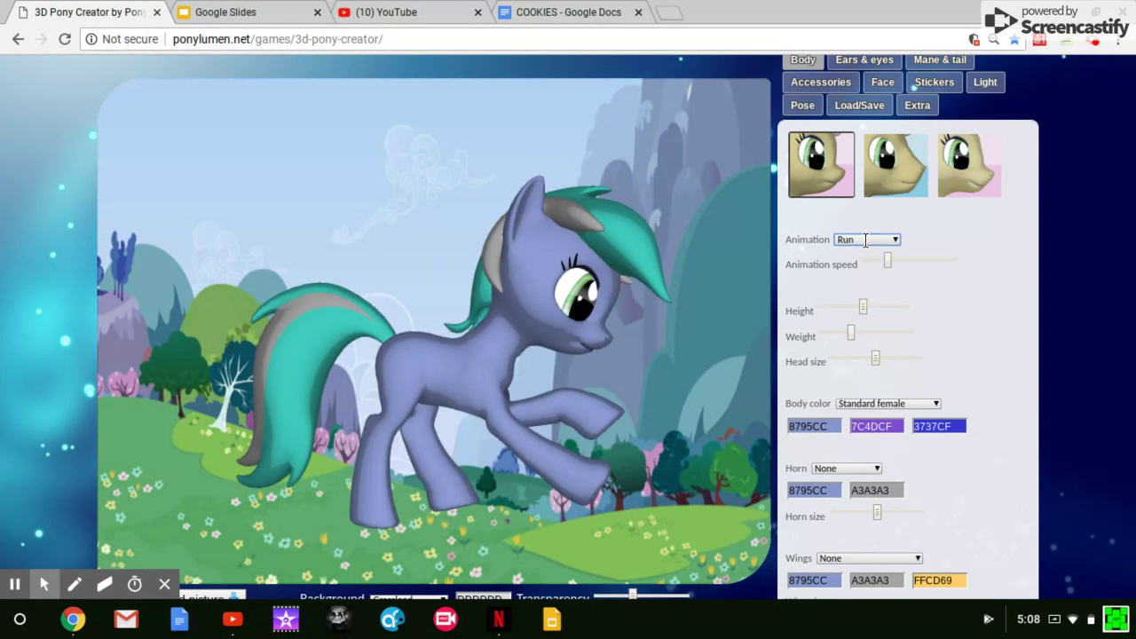
click(865, 240)
click(854, 256)
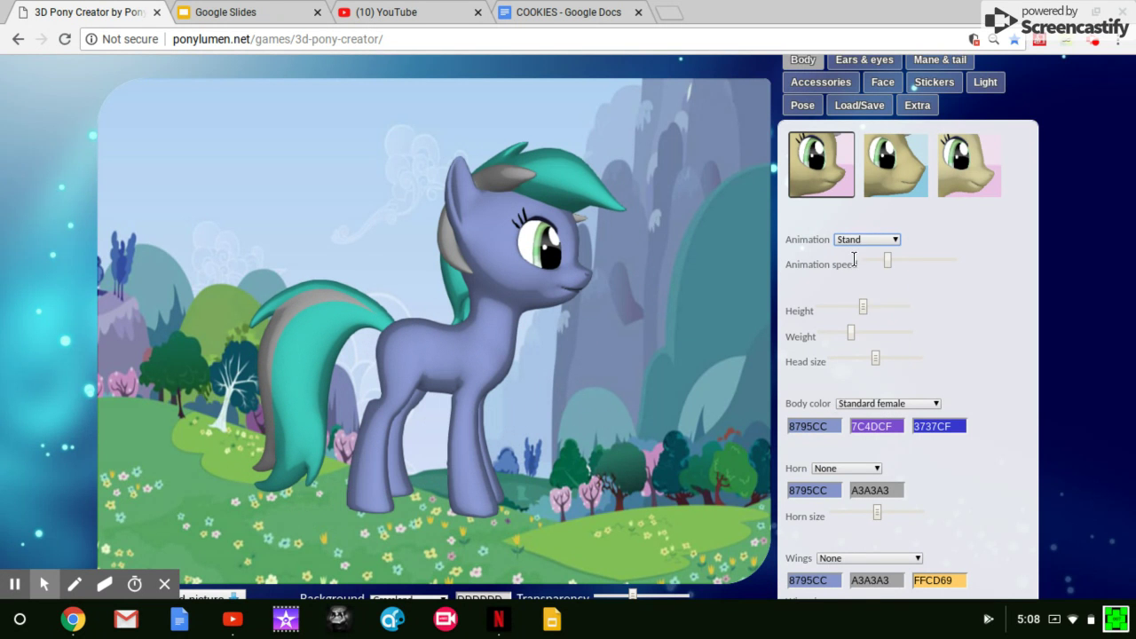
click(870, 239)
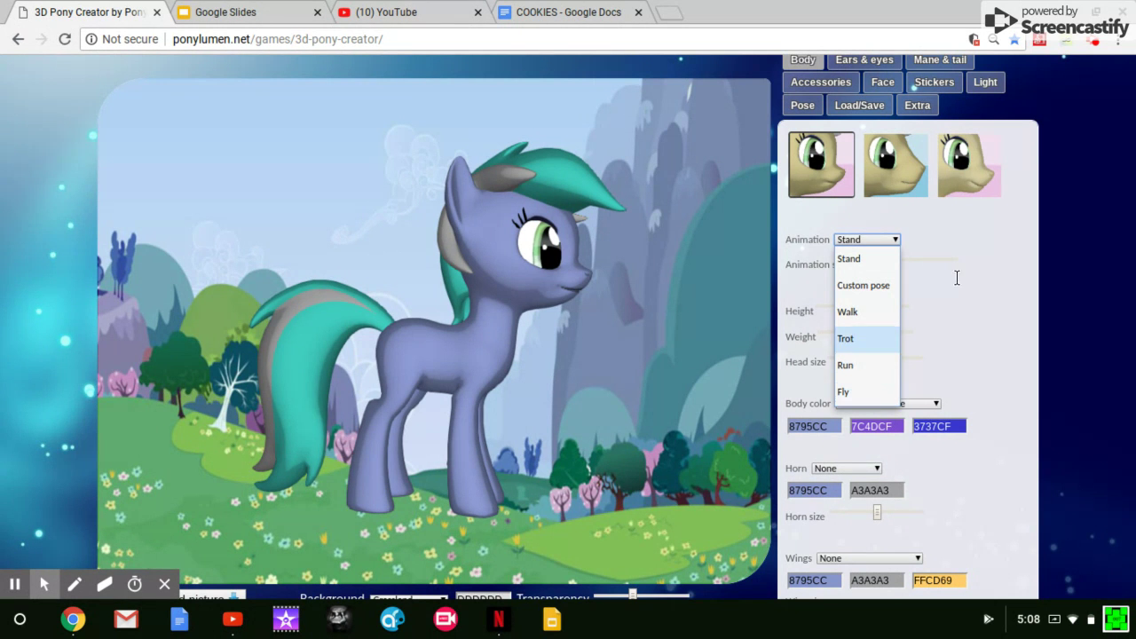
click(968, 250)
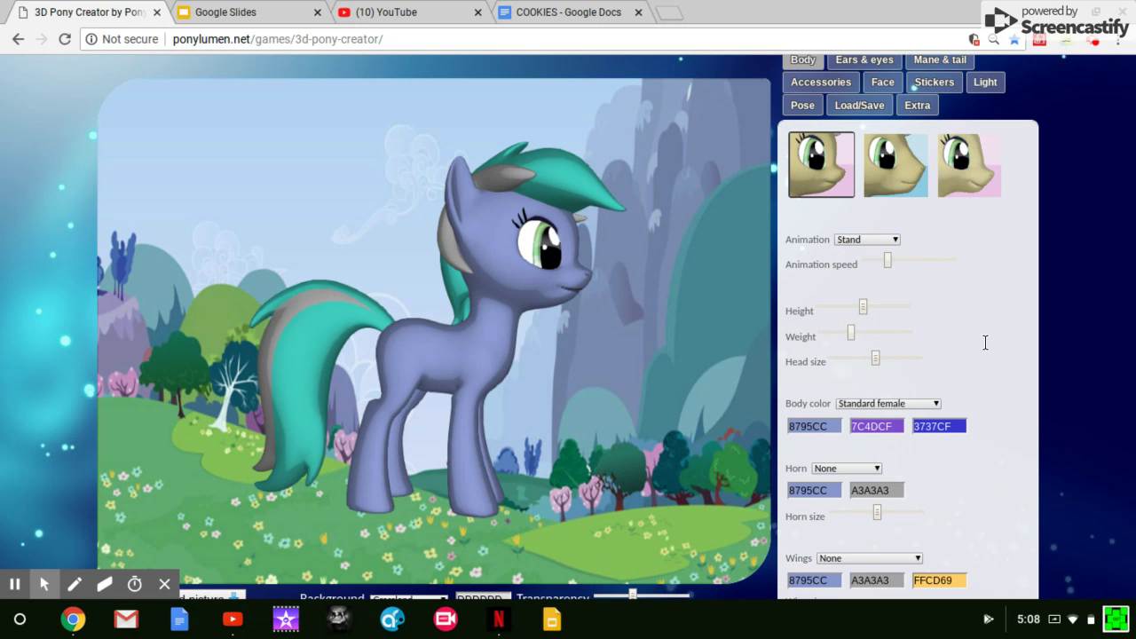
scroll(985, 342, down, 3)
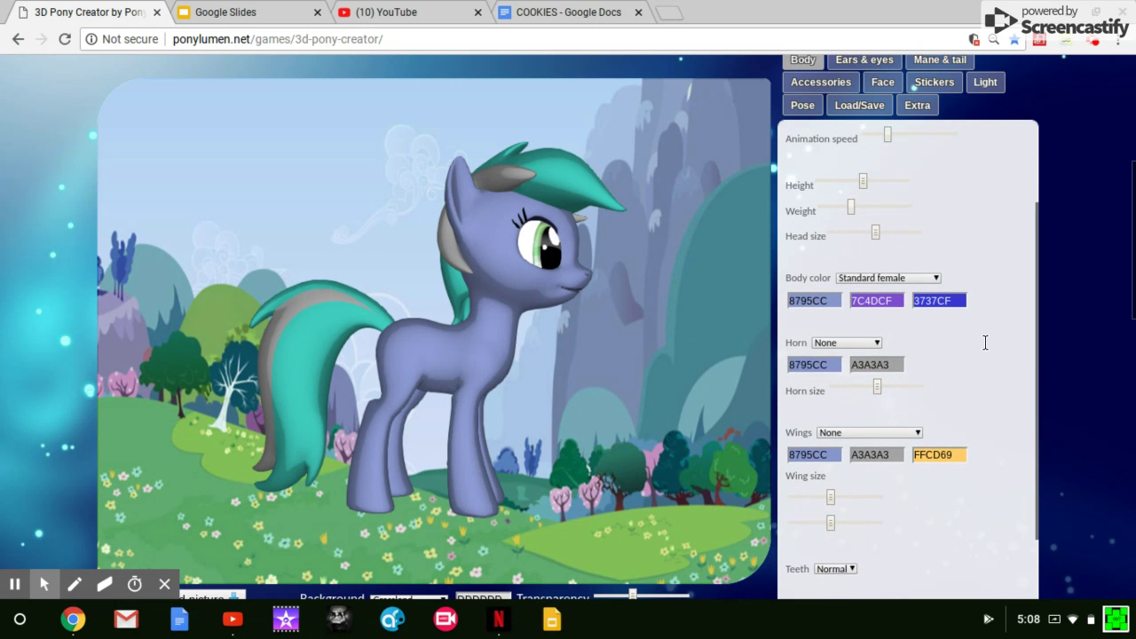
click(922, 279)
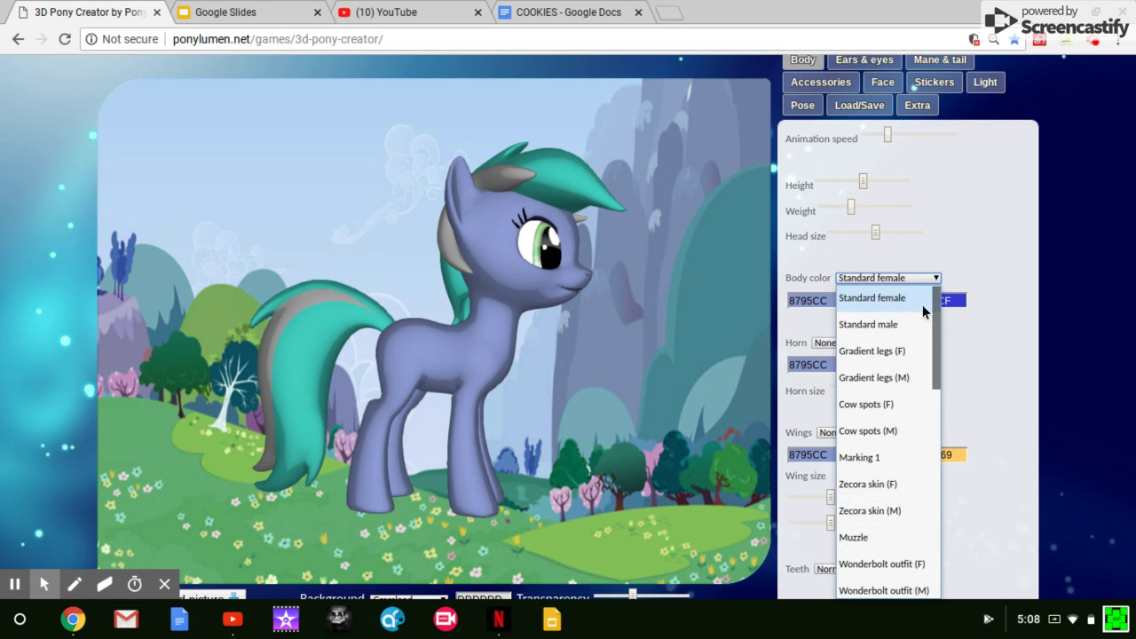
scroll(932, 343, down, 3)
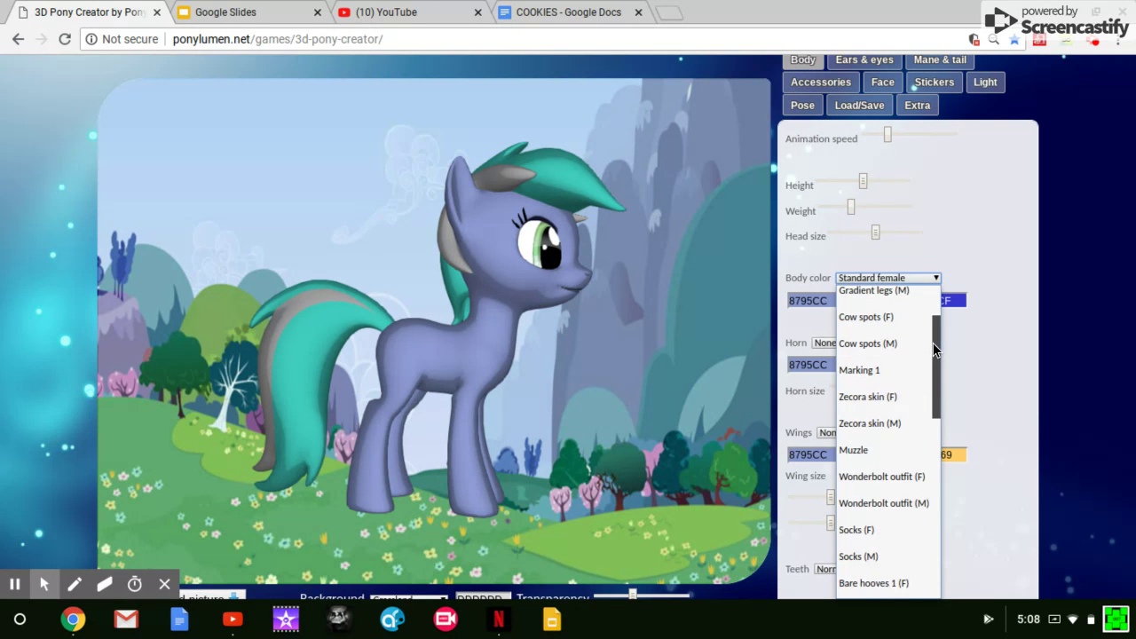
scroll(932, 343, down, 2)
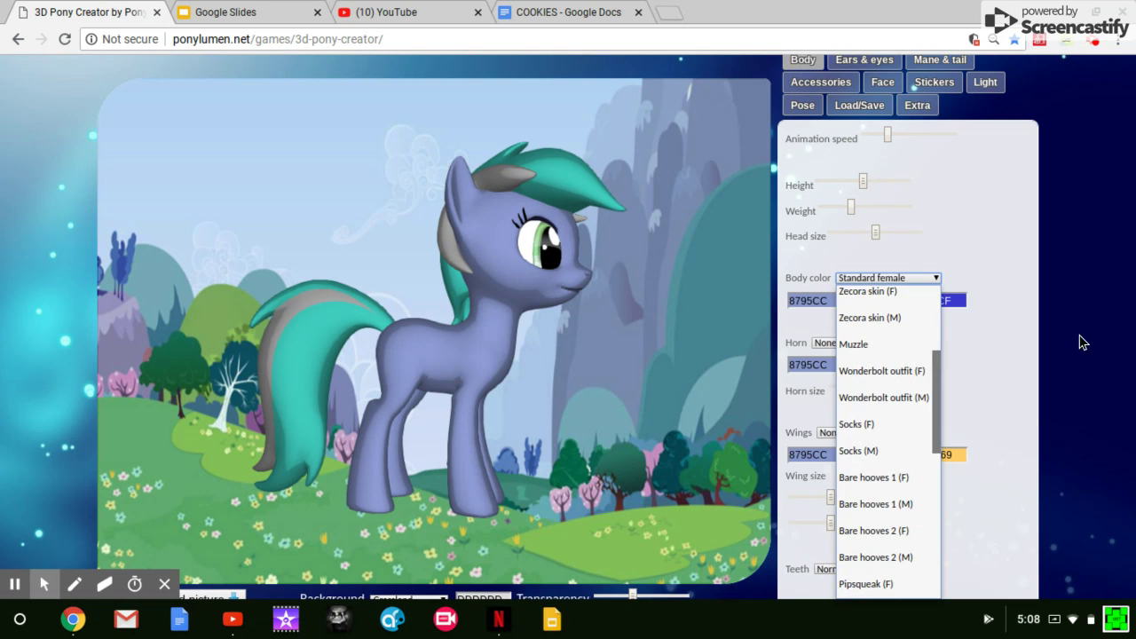
scroll(932, 266, down, 2)
click(931, 207)
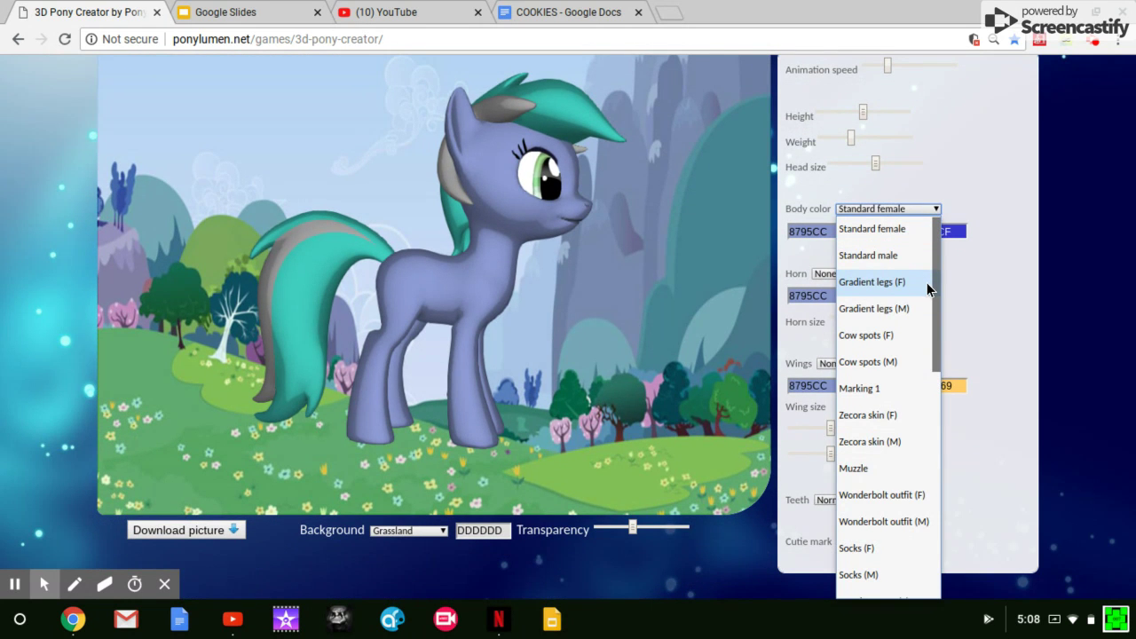
scroll(933, 292, down, 2)
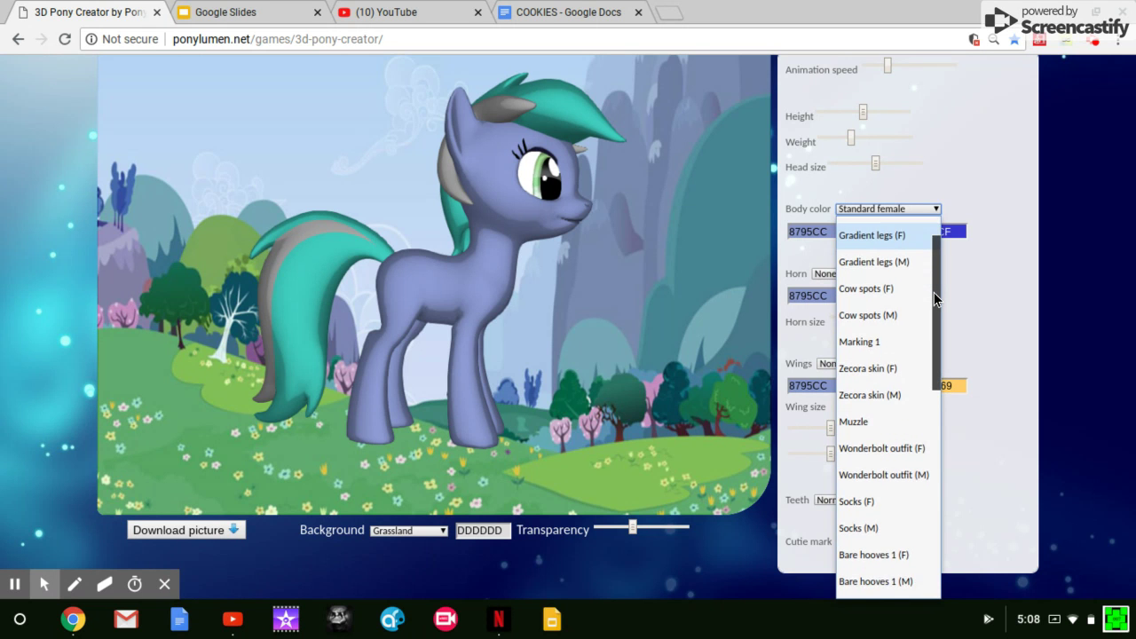
scroll(934, 293, down, 5)
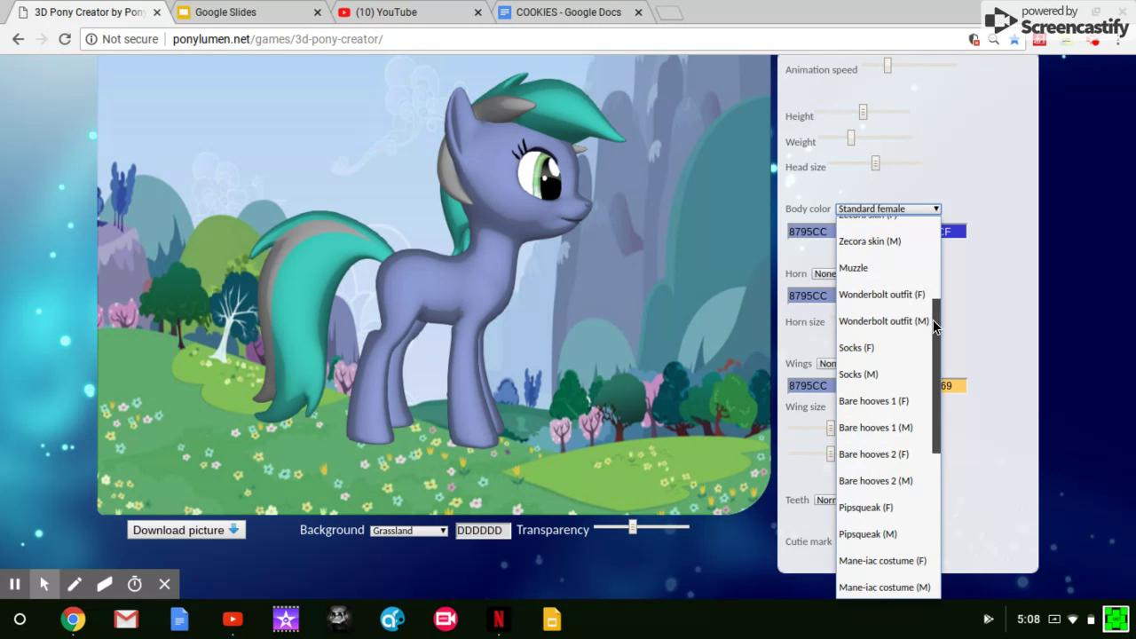
scroll(932, 320, down, 5)
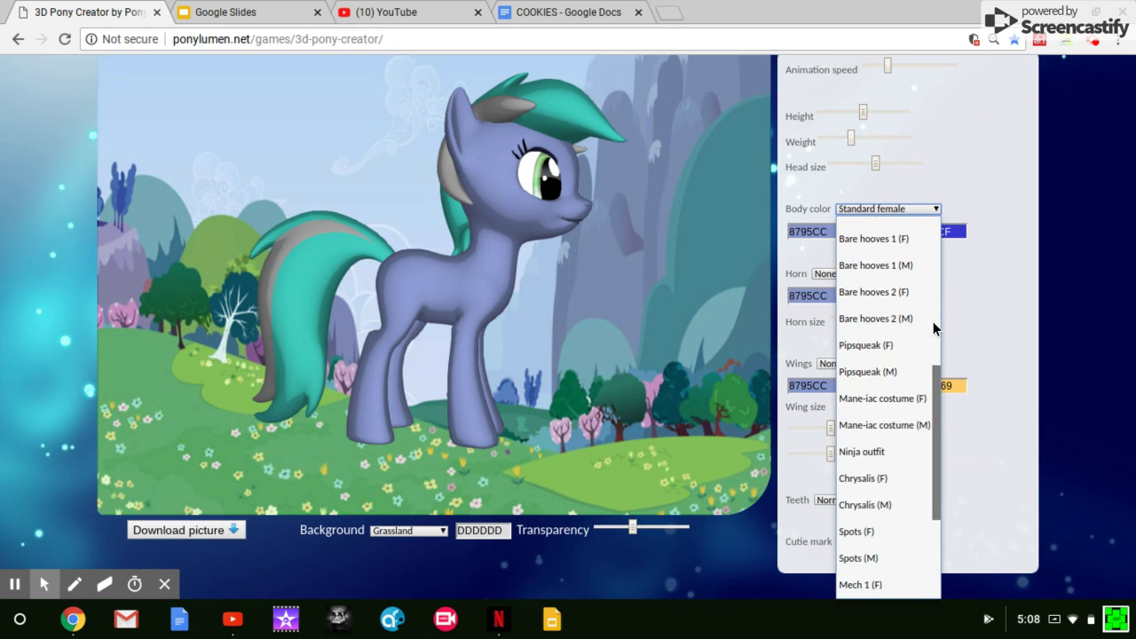
scroll(932, 321, down, 6)
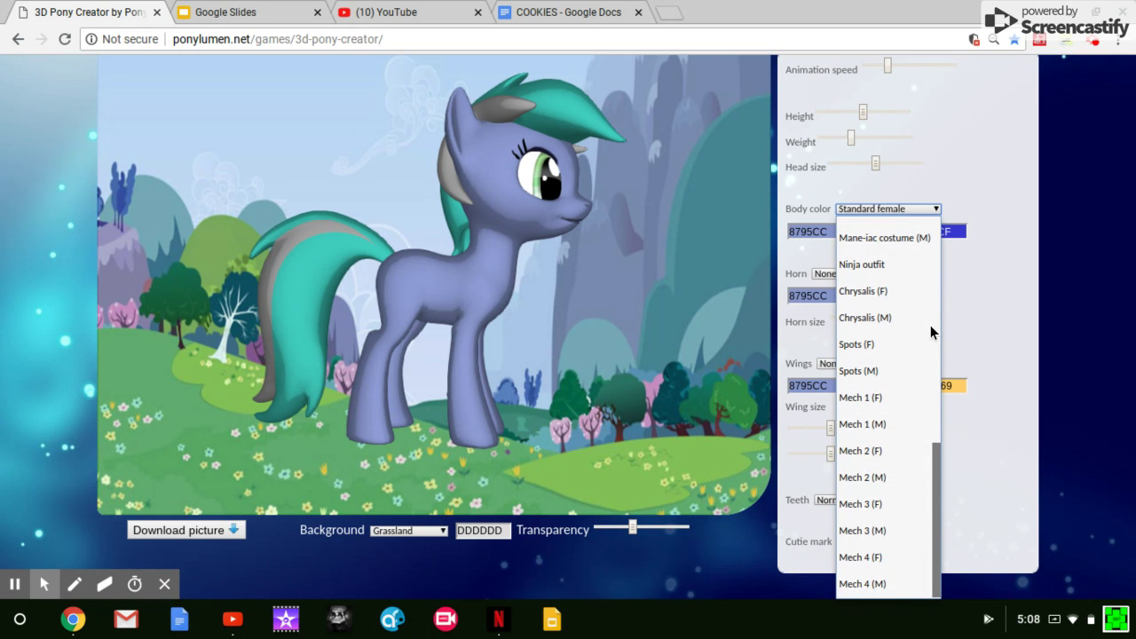
click(1103, 302)
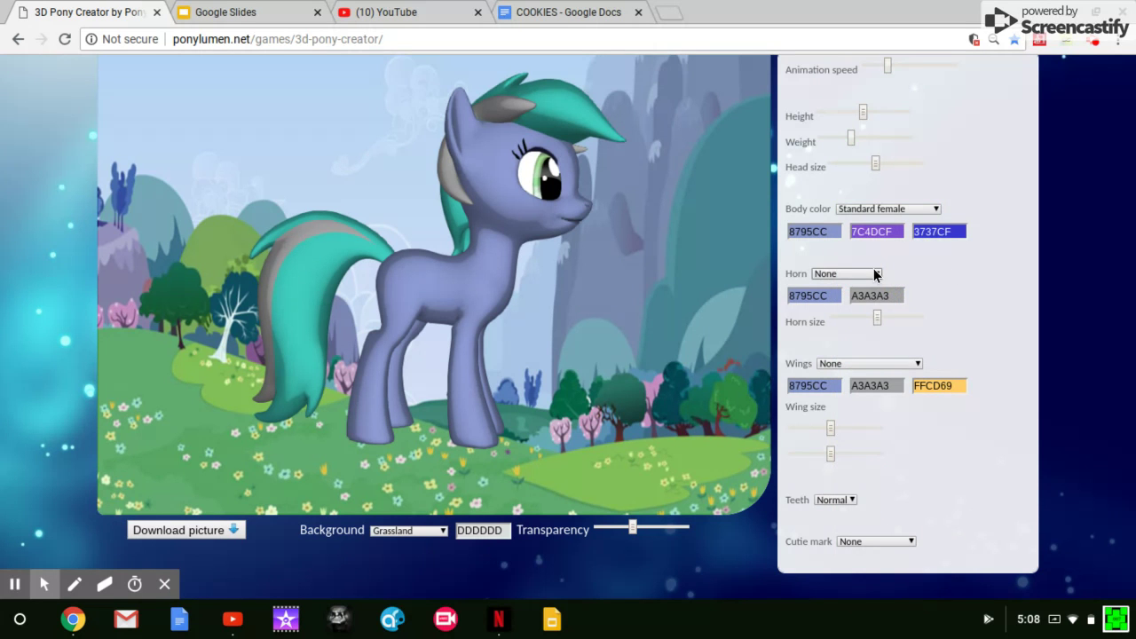
scroll(1115, 268, up, 1)
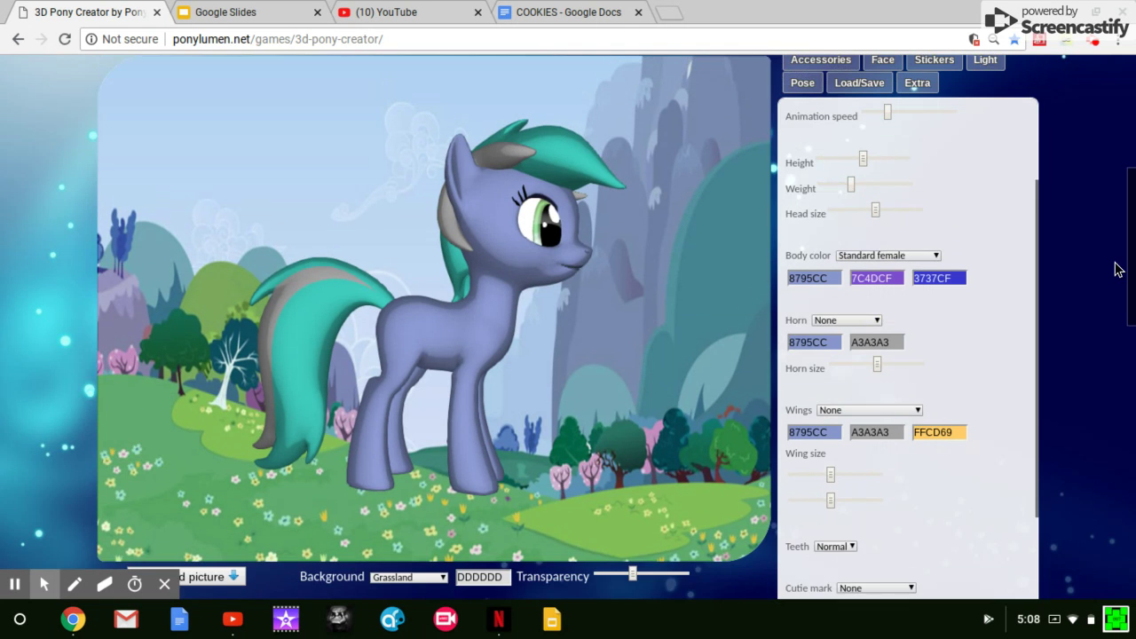
scroll(1115, 268, up, 1)
click(865, 352)
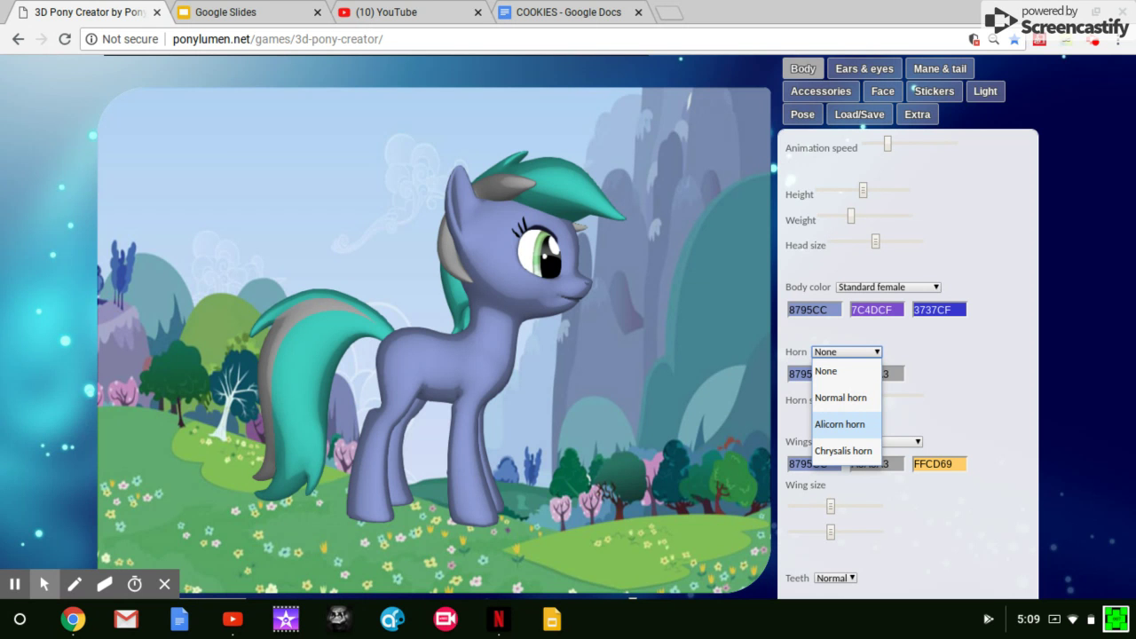
click(845, 451)
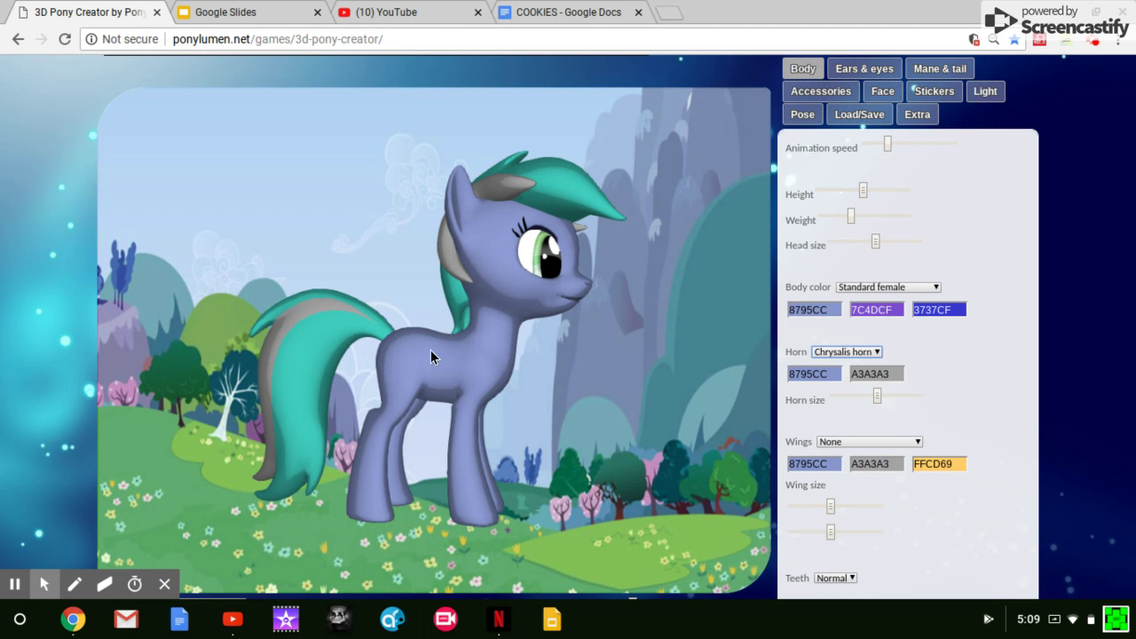
mouse_move(479, 368)
mouse_down()
mouse_move(284, 377)
mouse_move(321, 408)
mouse_move(502, 382)
mouse_move(485, 380)
mouse_up()
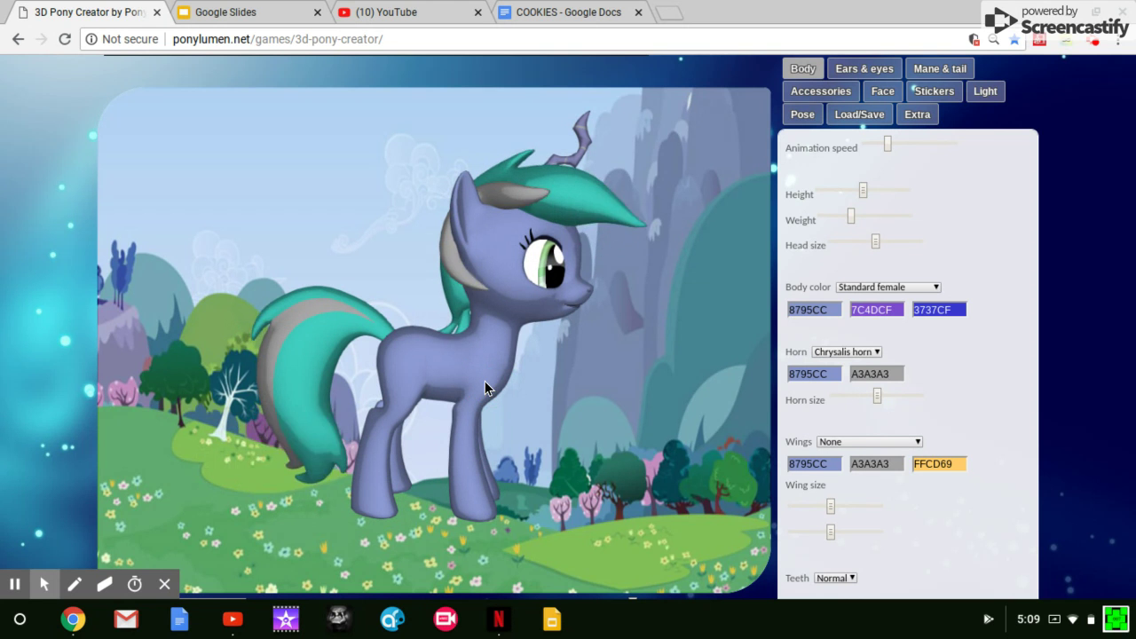
click(867, 353)
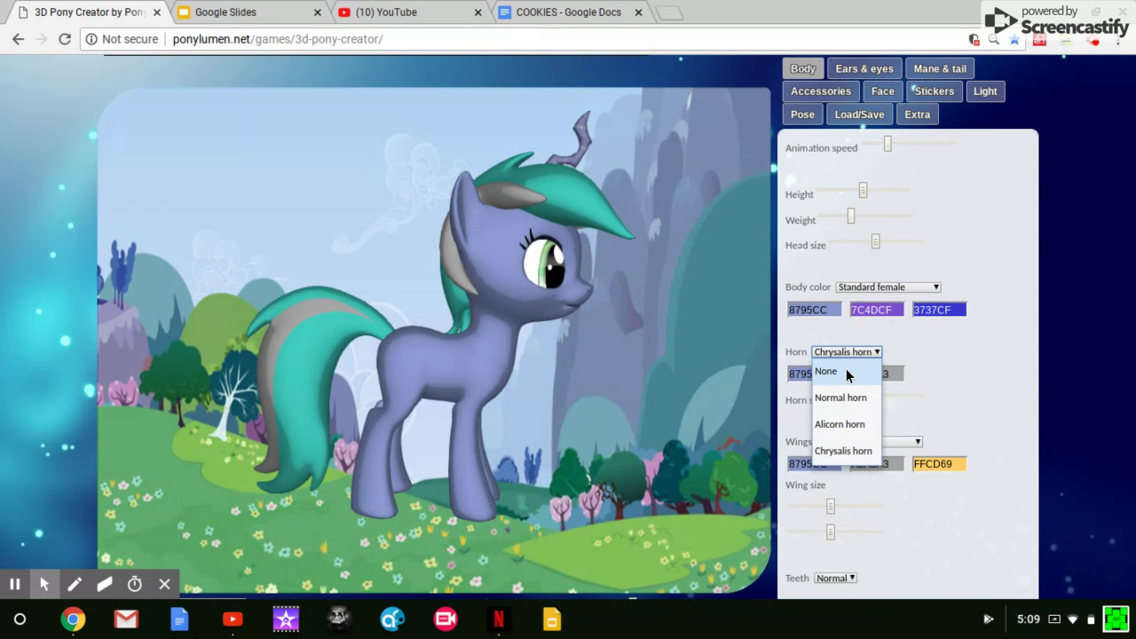
click(854, 371)
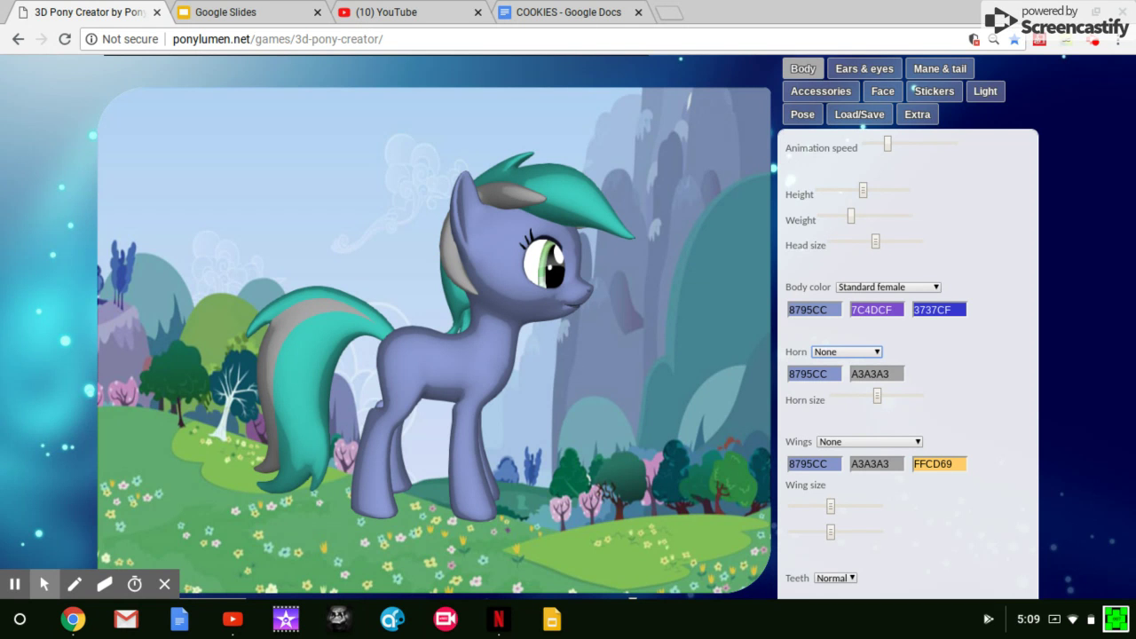
scroll(981, 362, down, 3)
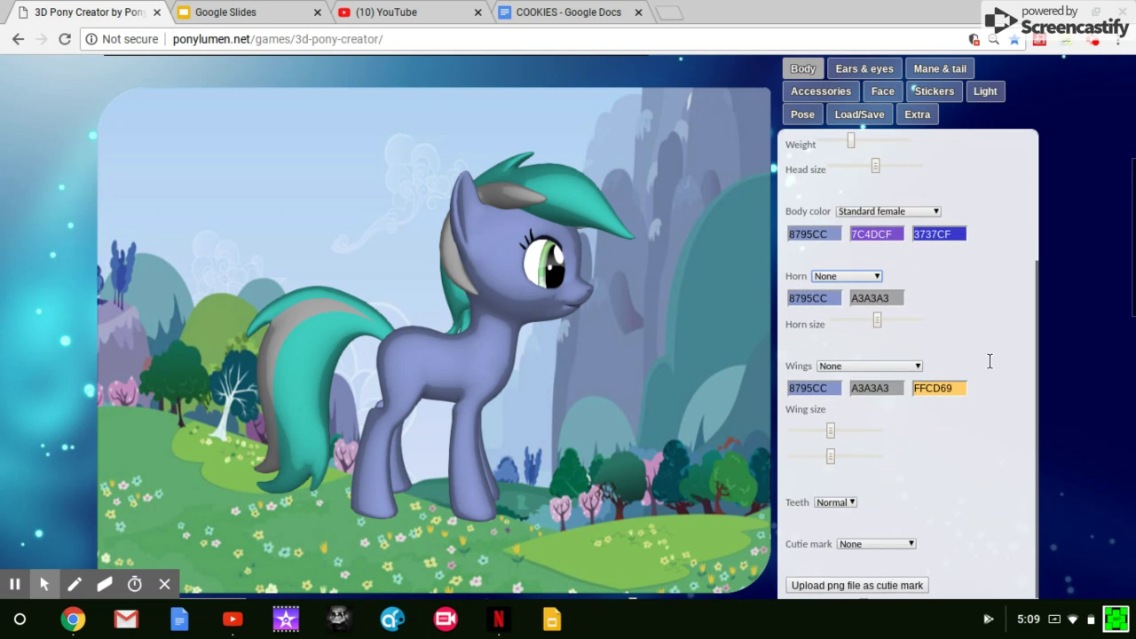
Step: Give the pony Aviator wings, then swap them for Mech wings
click(909, 362)
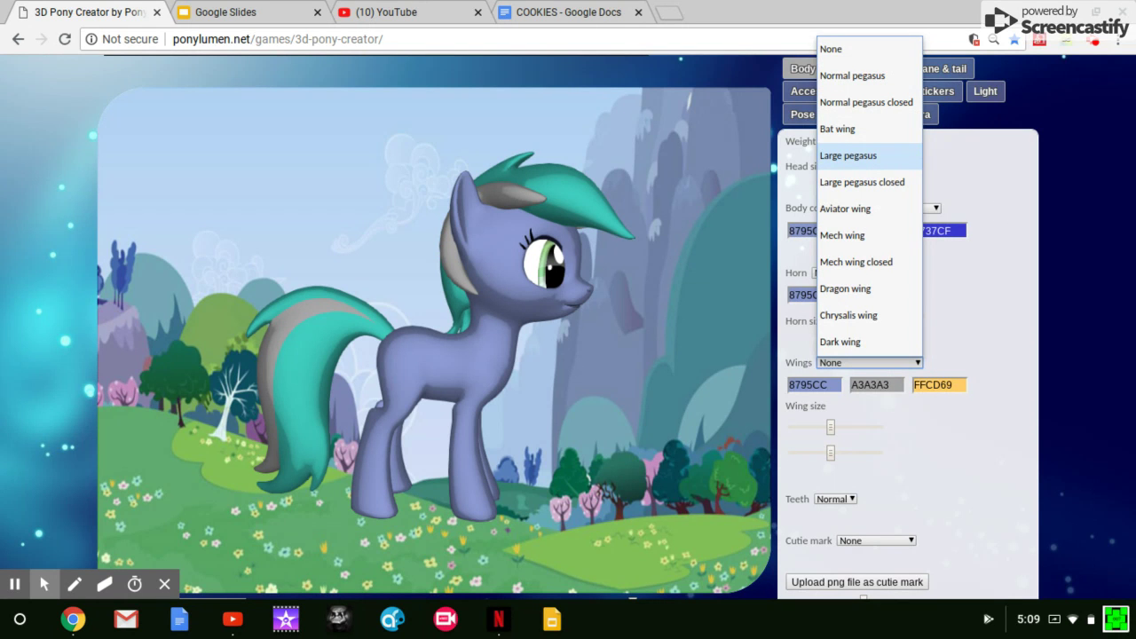
click(877, 208)
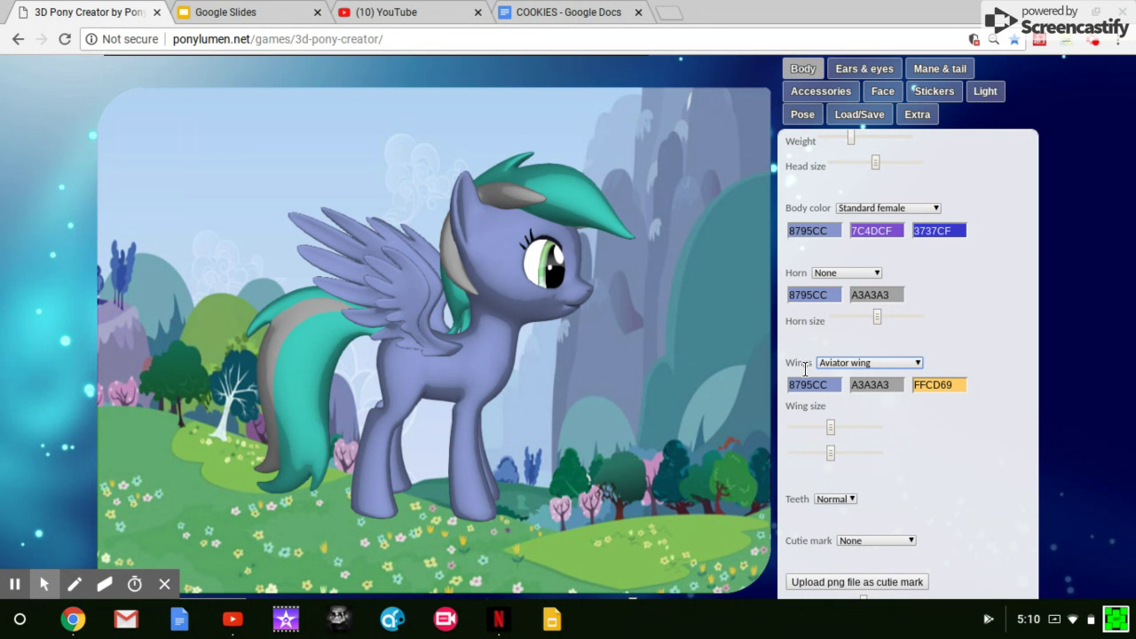
click(845, 362)
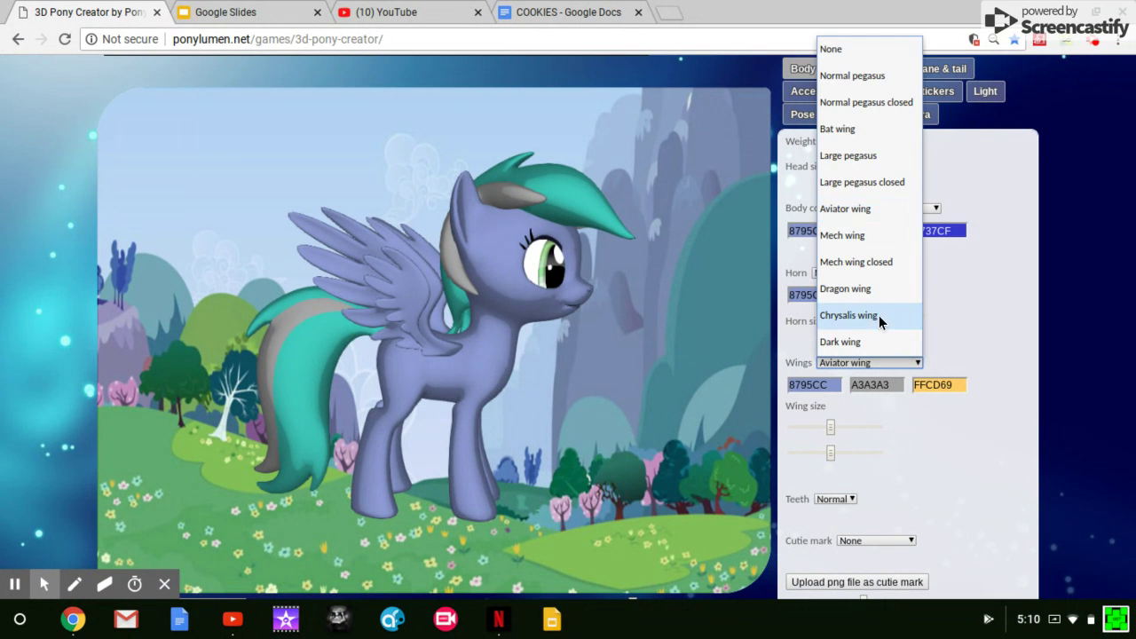
click(879, 238)
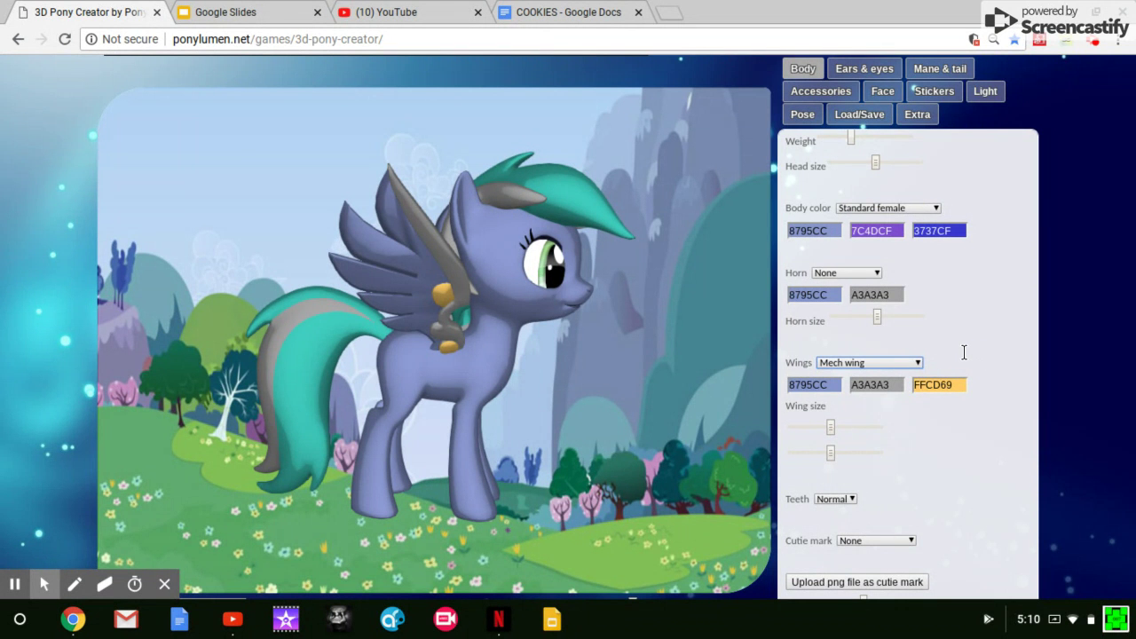
scroll(964, 352, up, 3)
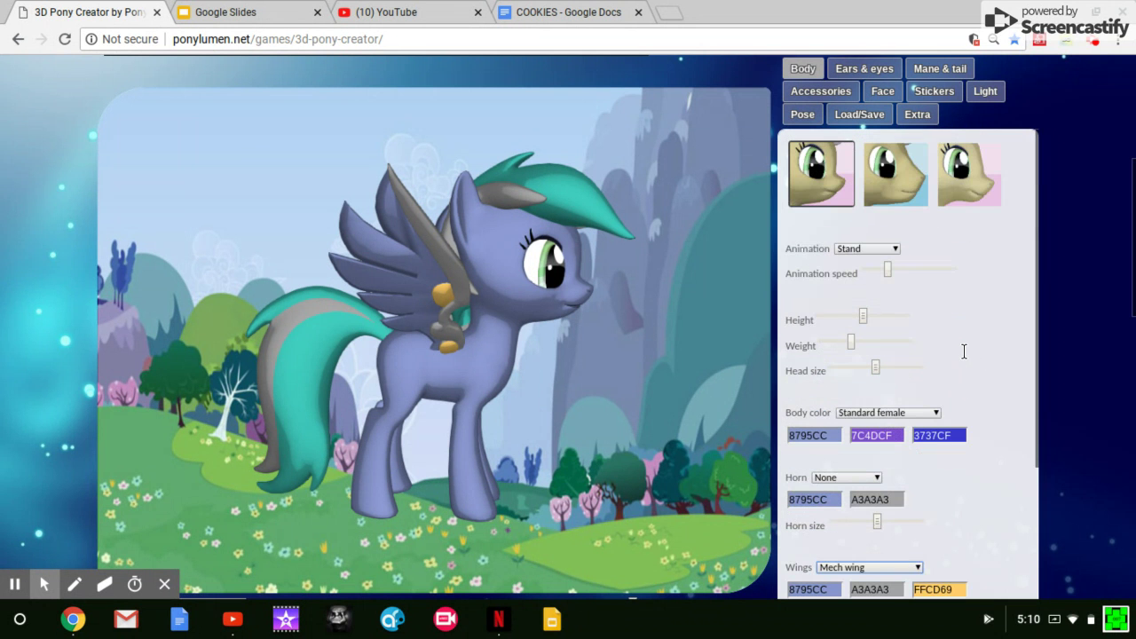
click(887, 247)
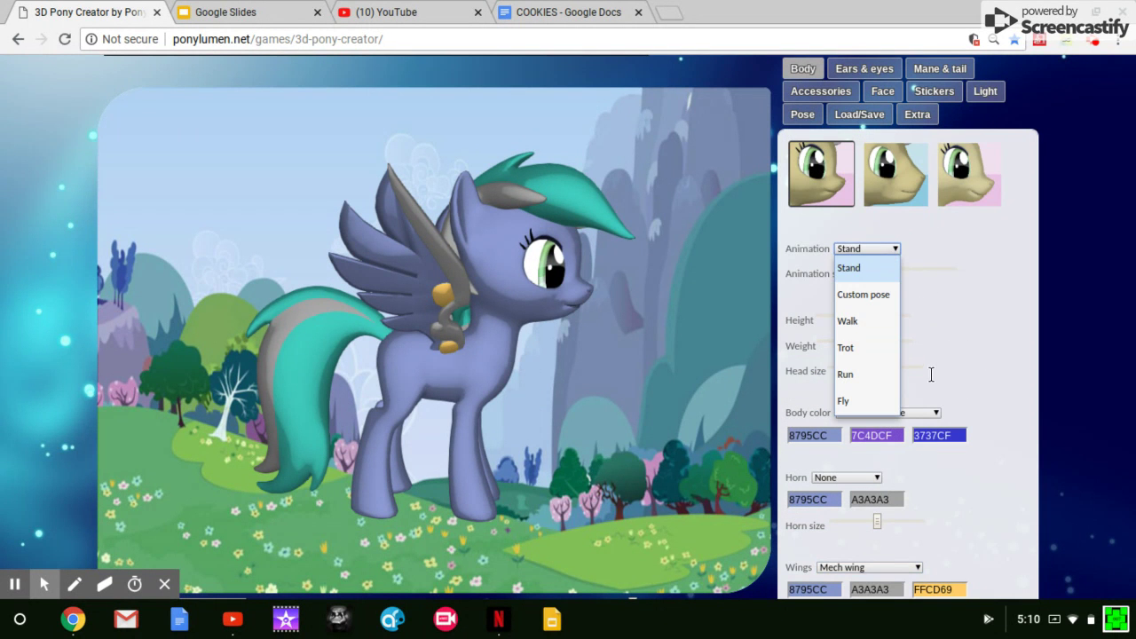
click(852, 401)
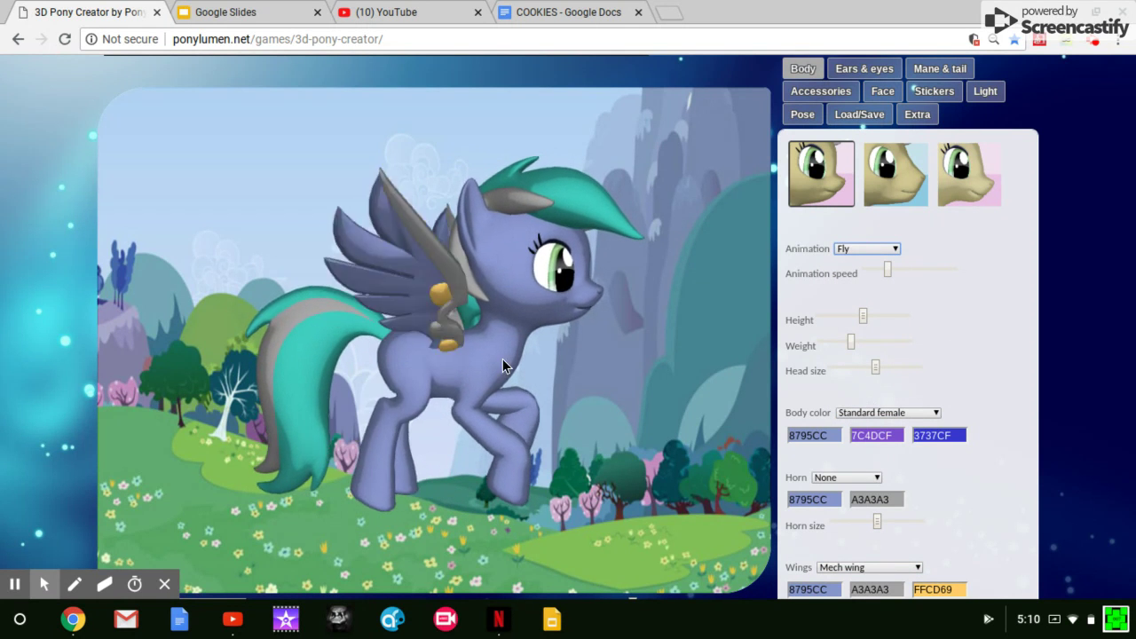
drag(532, 379, 322, 380)
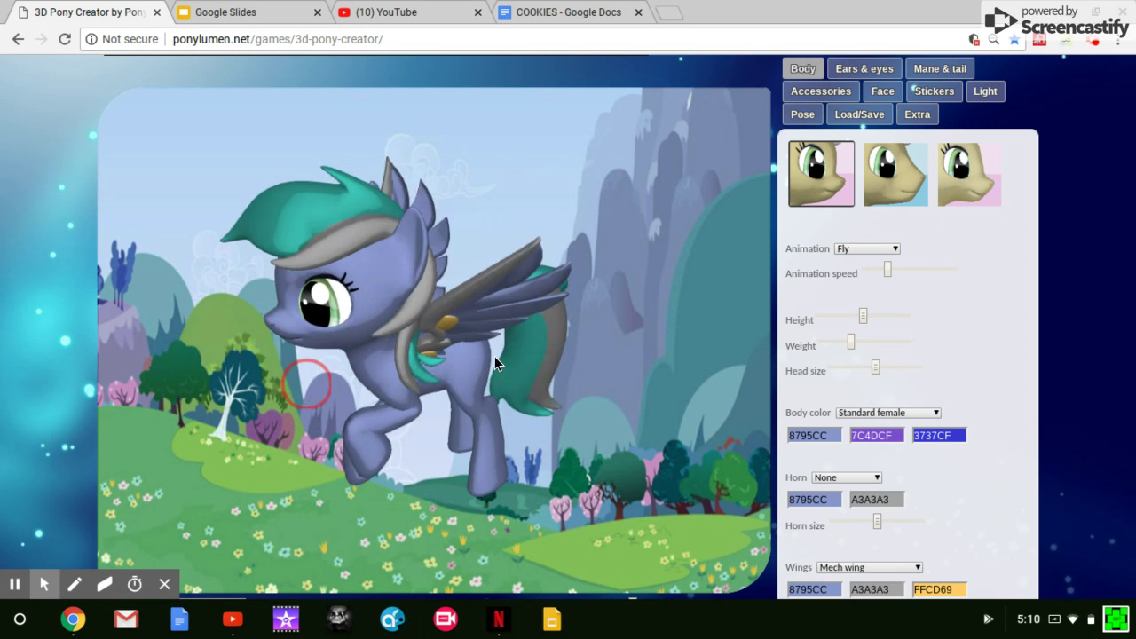
drag(495, 356, 517, 361)
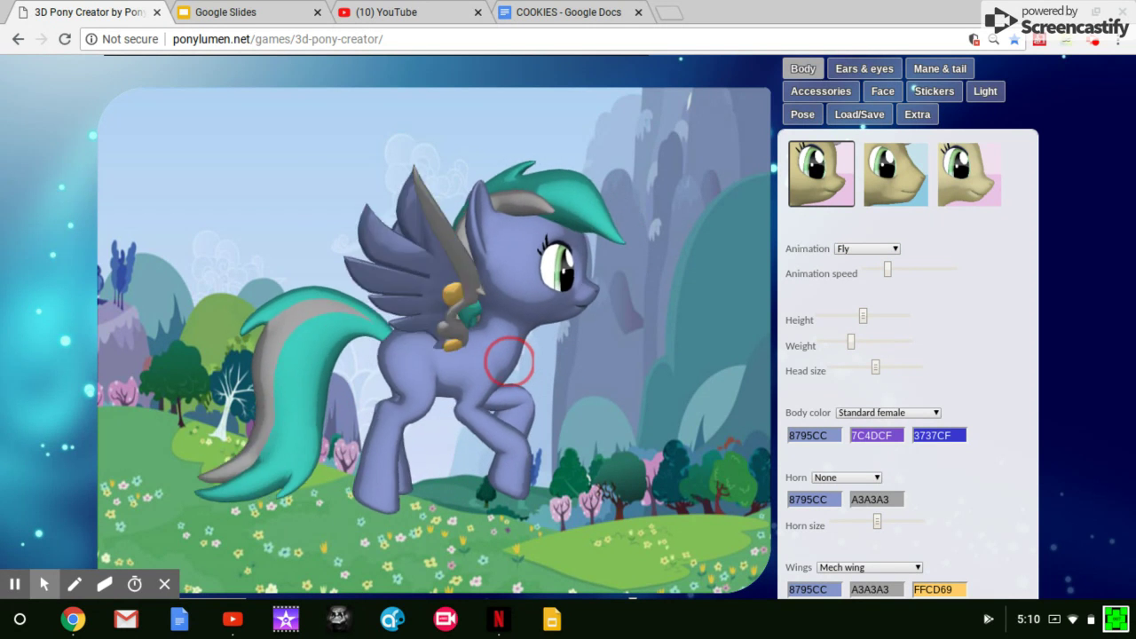
click(864, 248)
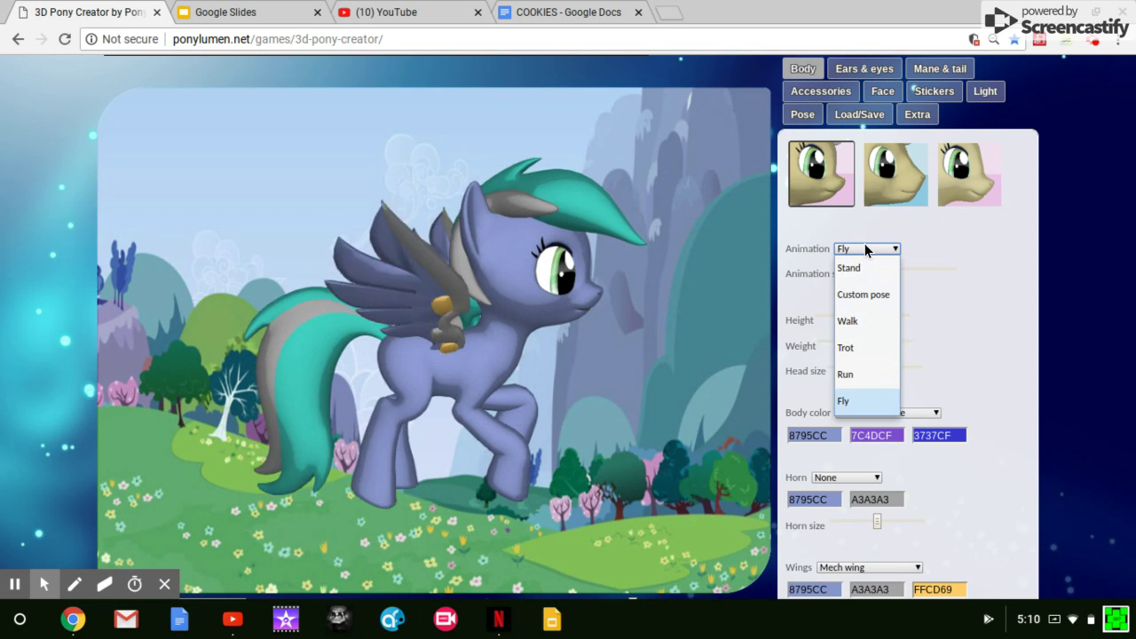
click(850, 262)
scroll(953, 347, down, 3)
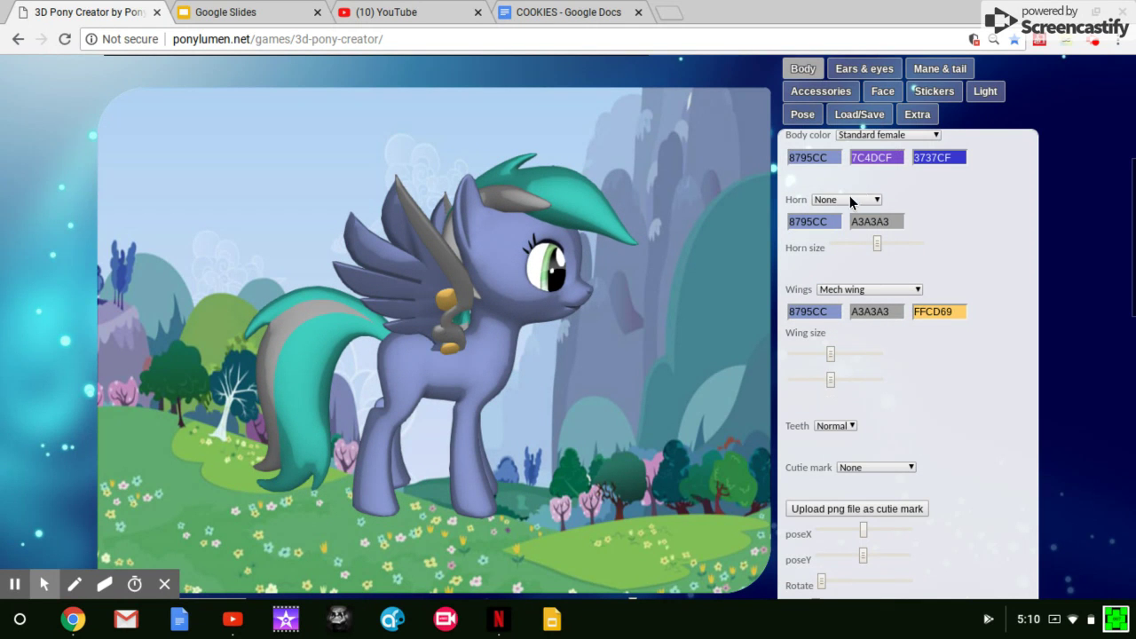
Step: Switch the wings to Dark wing and rotate the pony to view it from behind
click(863, 286)
scroll(879, 446, down, 1)
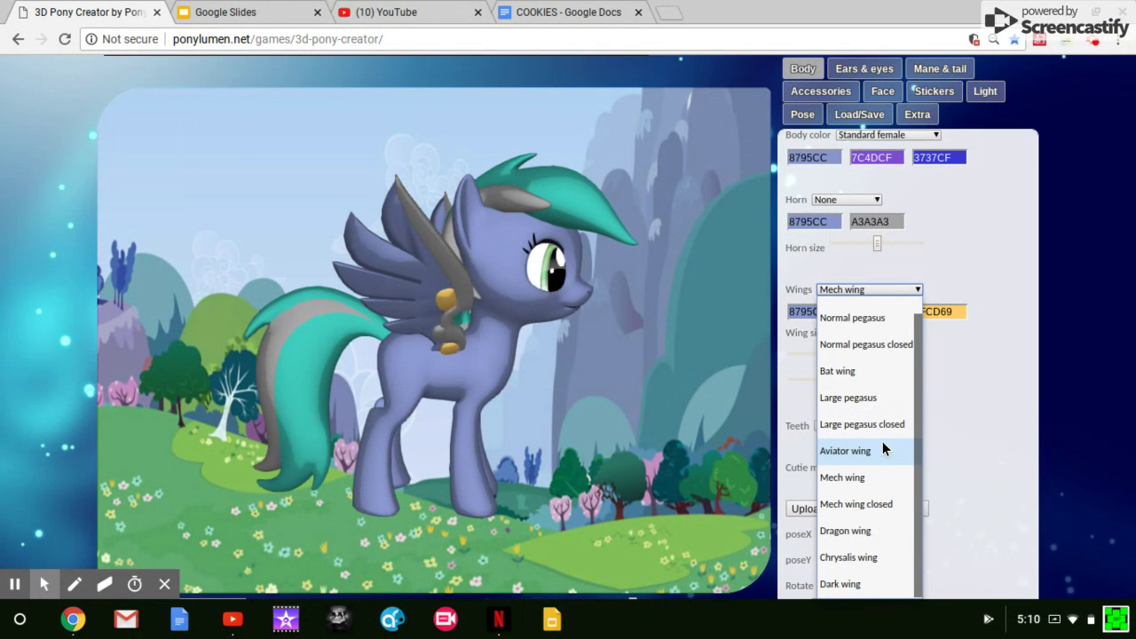
click(841, 583)
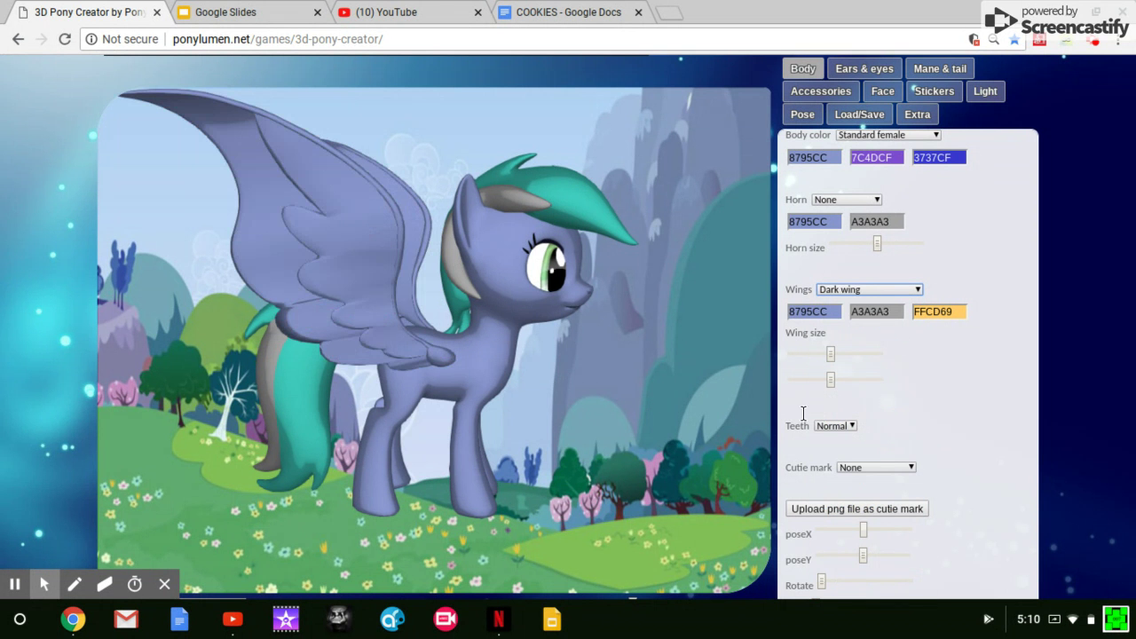
mouse_move(479, 353)
mouse_down()
mouse_move(553, 360)
mouse_move(608, 329)
mouse_move(631, 337)
mouse_move(495, 346)
mouse_up()
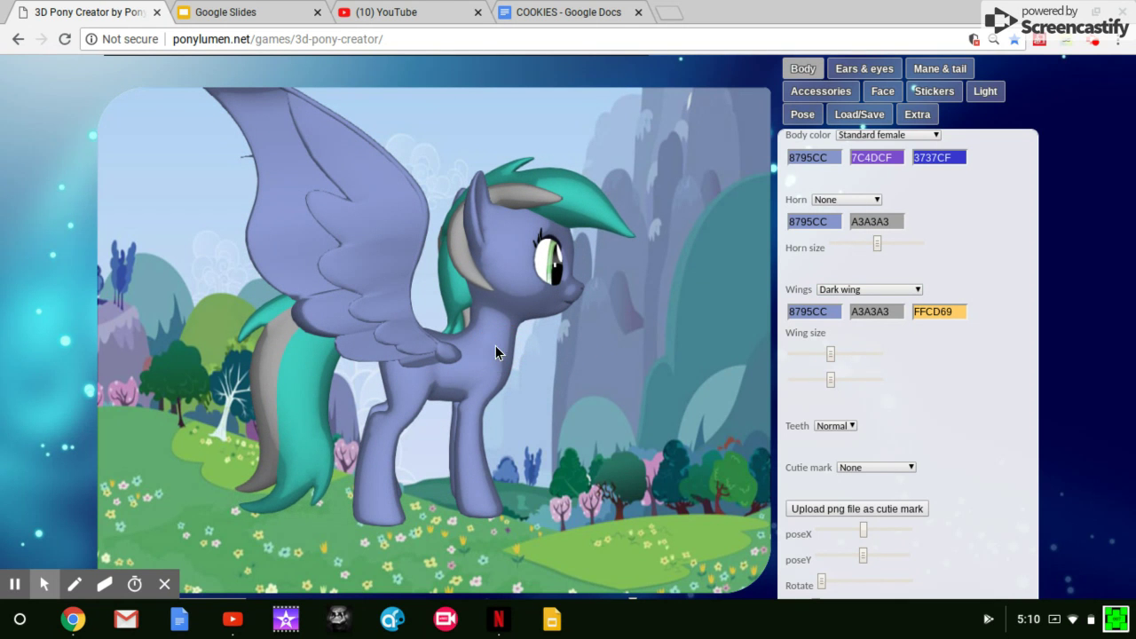
Step: Set the Wings option to None so the pony is wingless
click(864, 290)
scroll(865, 311, up, 1)
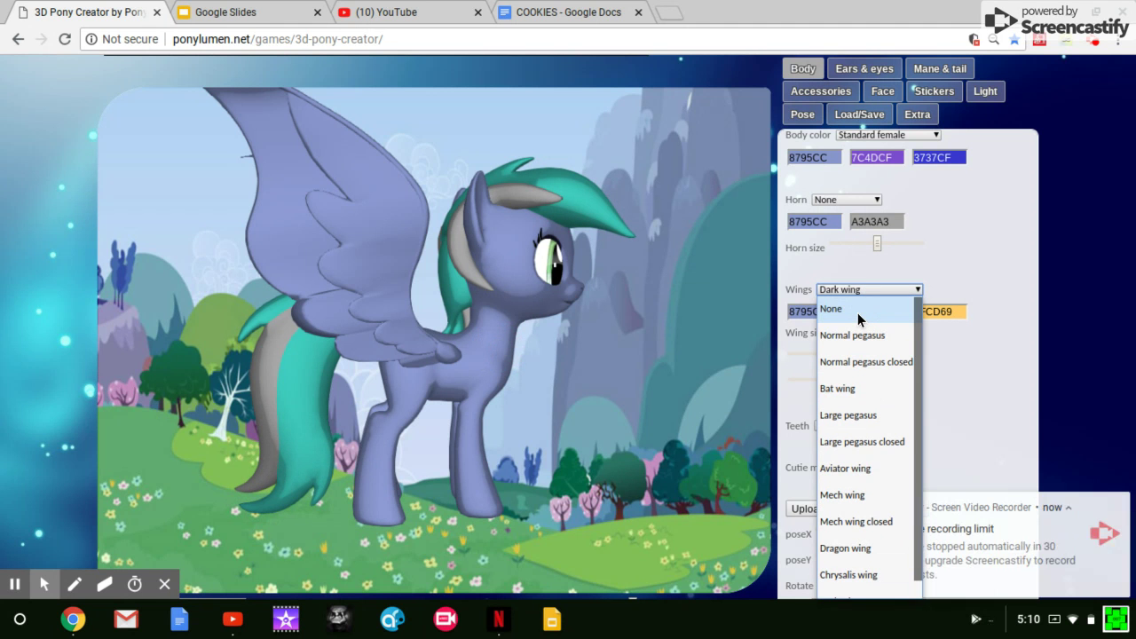
click(857, 311)
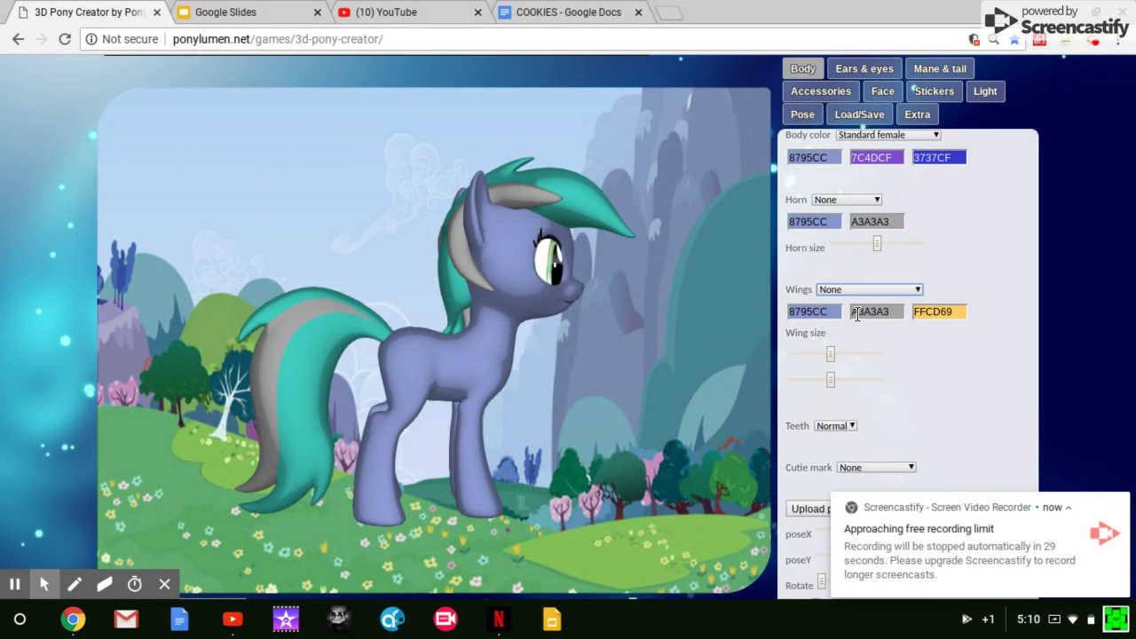
Step: Click near the top of the window, leaving the pony wingless in the Grassland meadow
click(1096, 43)
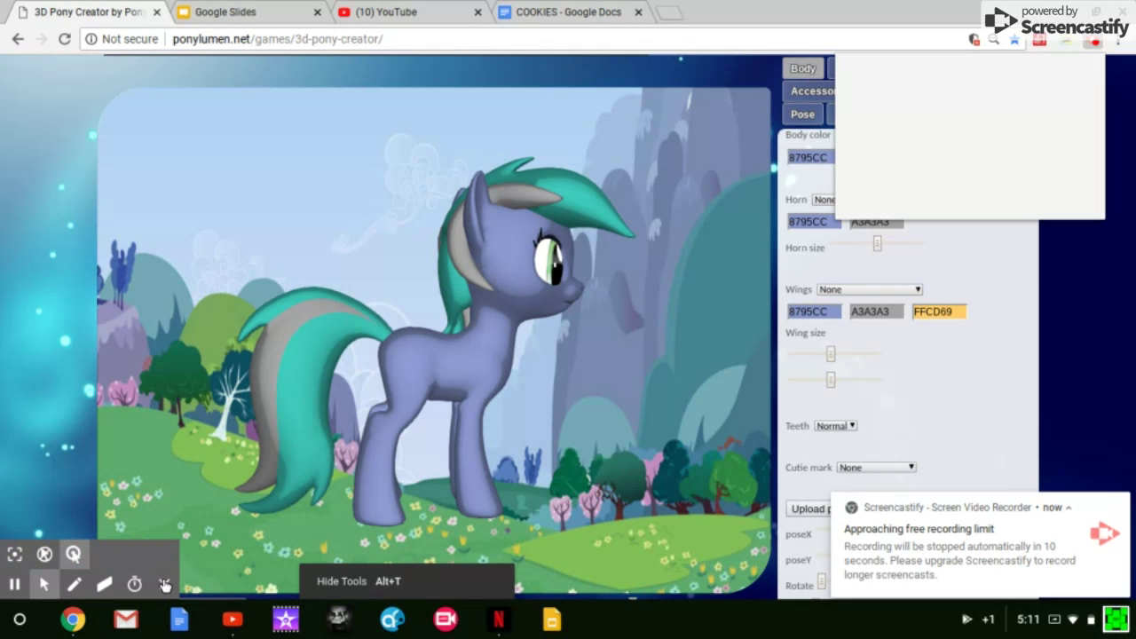